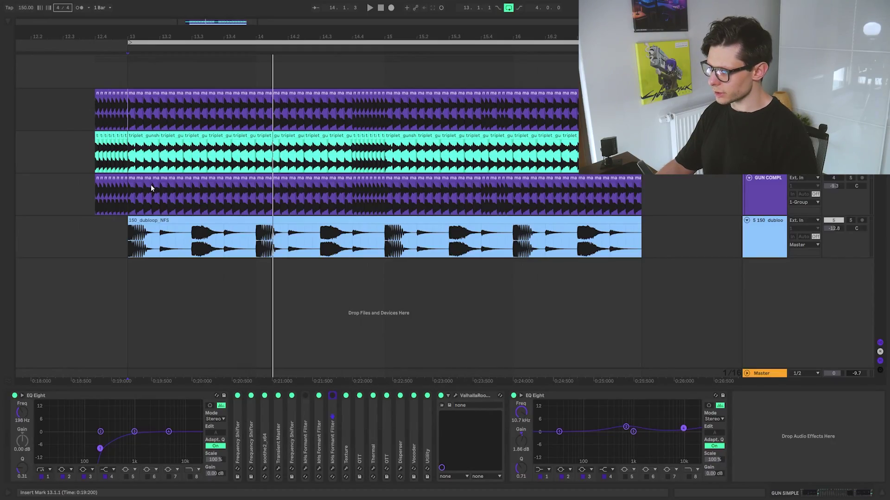
- Audition the GUN SIMPLE track and the triplet_gunshots track, playing each from position 12.4.1
{"action": "scroll", "coordinate": [126, 121], "scroll_direction": "up", "scroll_amount": 4}
{"action": "left_click_drag", "start_coordinate": [126, 122], "coordinate": [197, 122]}
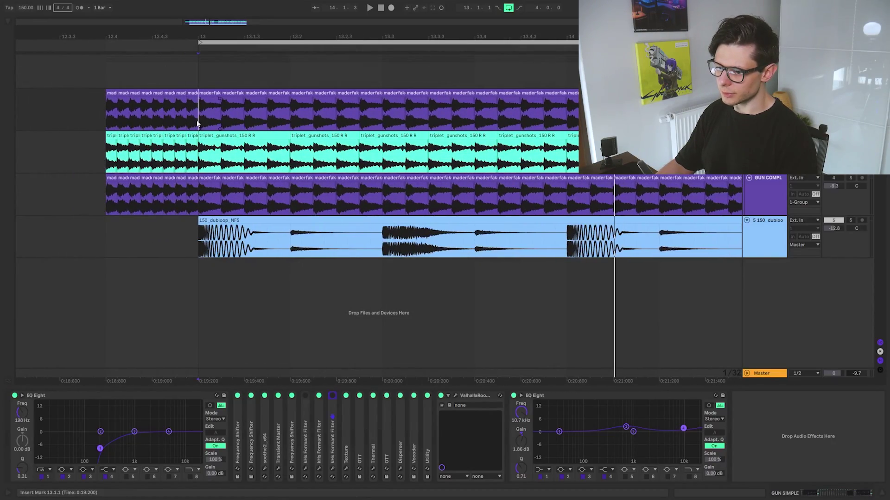
{"action": "scroll", "coordinate": [198, 73], "scroll_direction": "down", "scroll_amount": 3, "text": "ctrl"}
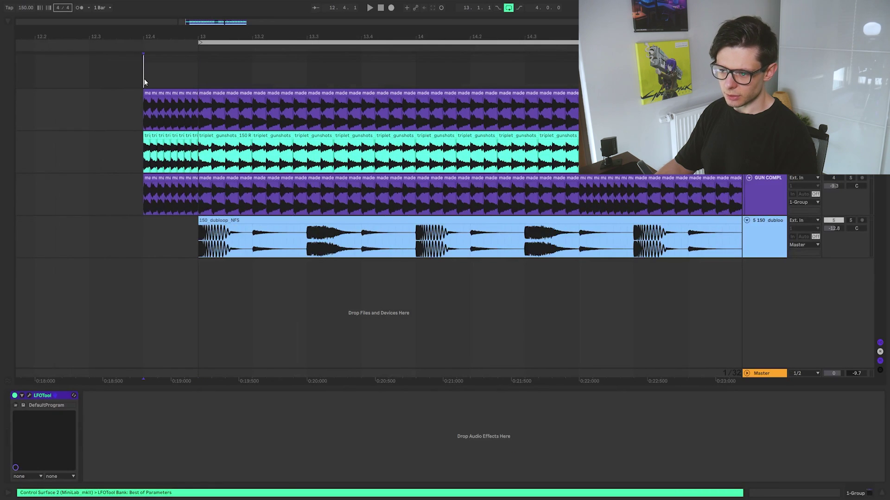
{"action": "left_click", "coordinate": [142, 109]}
{"action": "key", "text": "space"}
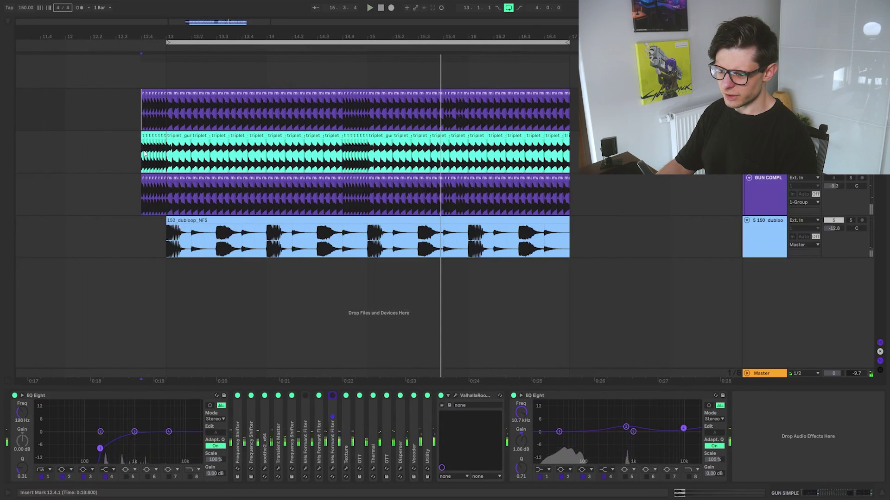
{"action": "key", "text": "space"}
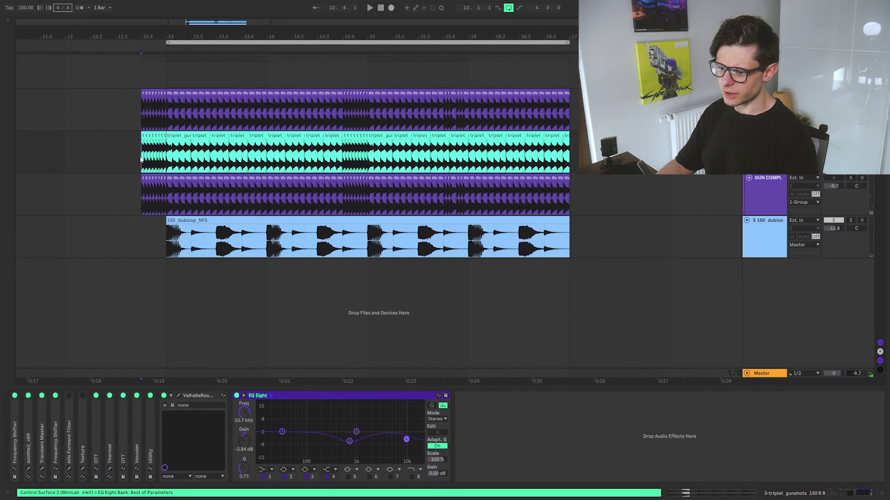
{"action": "key", "text": "space"}
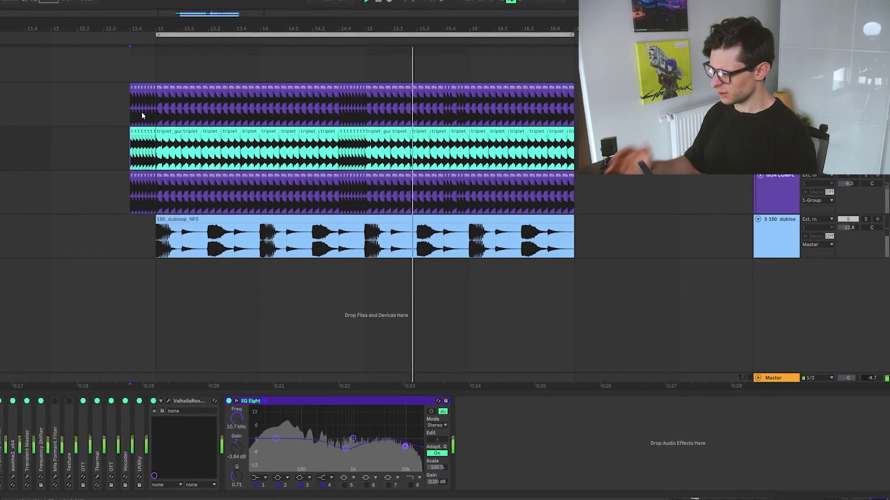
{"action": "key", "text": "space"}
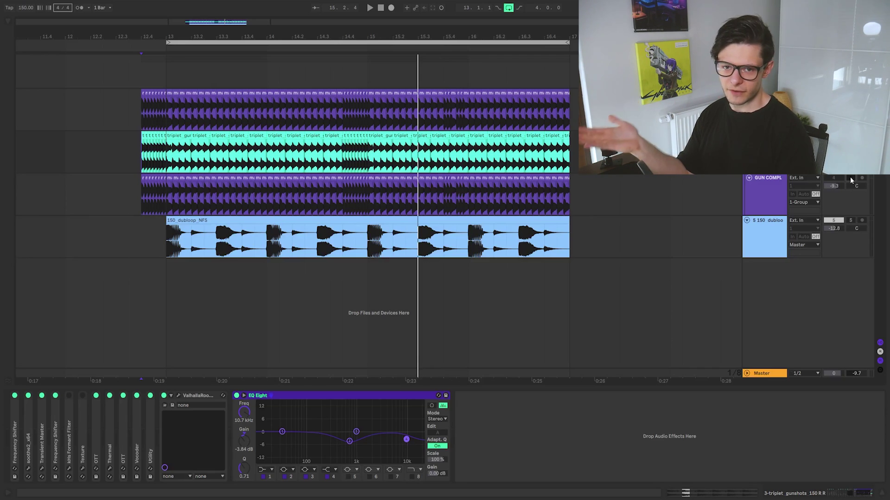
- Audition the GUN COMPLEX track from position 12.4.1 several times to compare its effect variations
{"action": "left_click", "coordinate": [145, 199]}
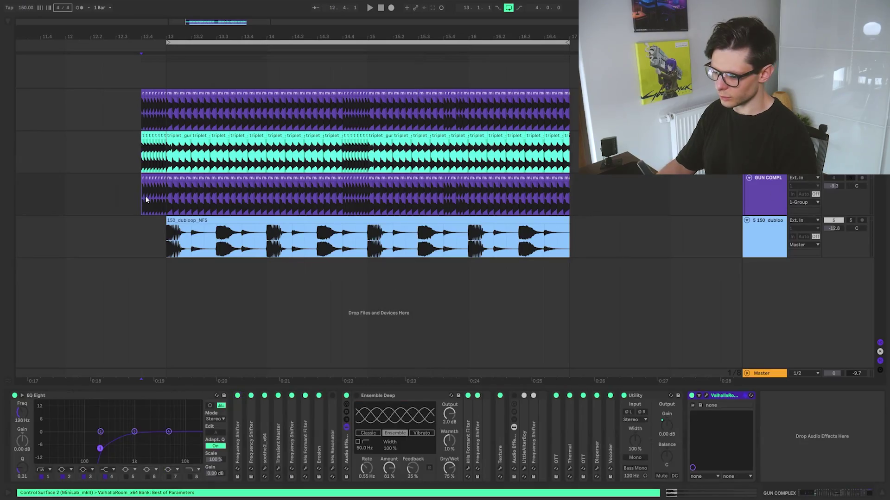
{"action": "key", "text": "space"}
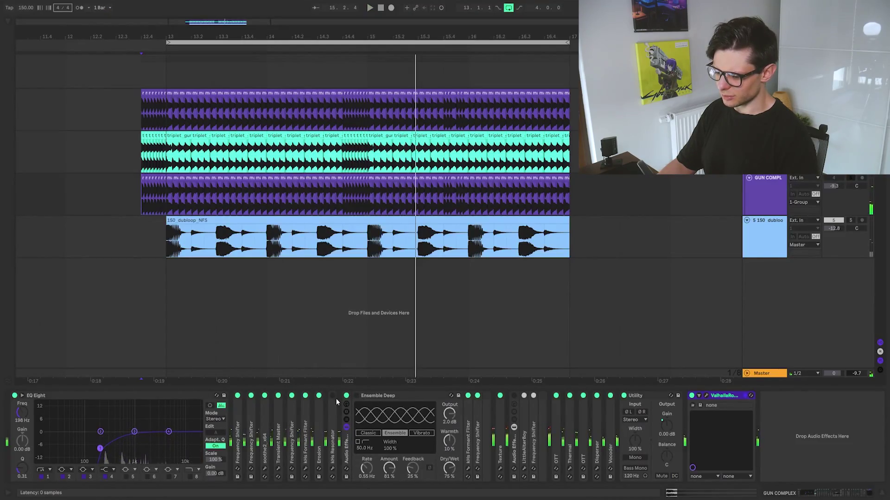
{"action": "key", "text": "space"}
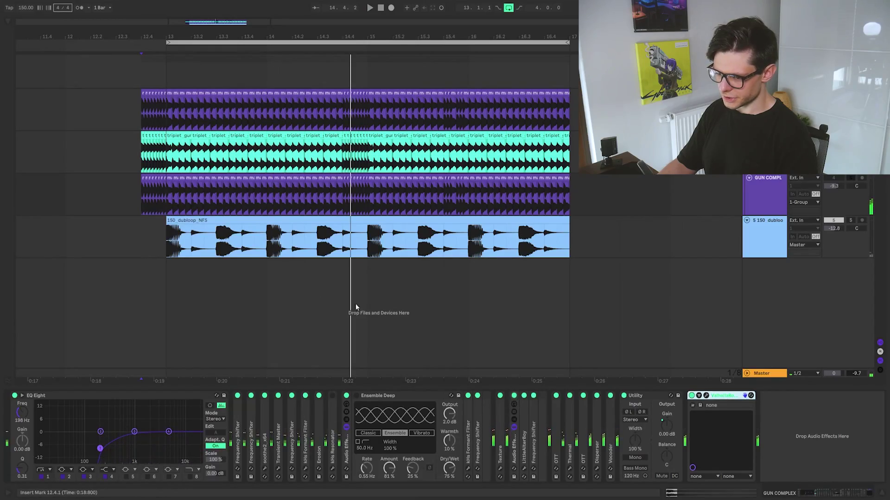
{"action": "key", "text": "space"}
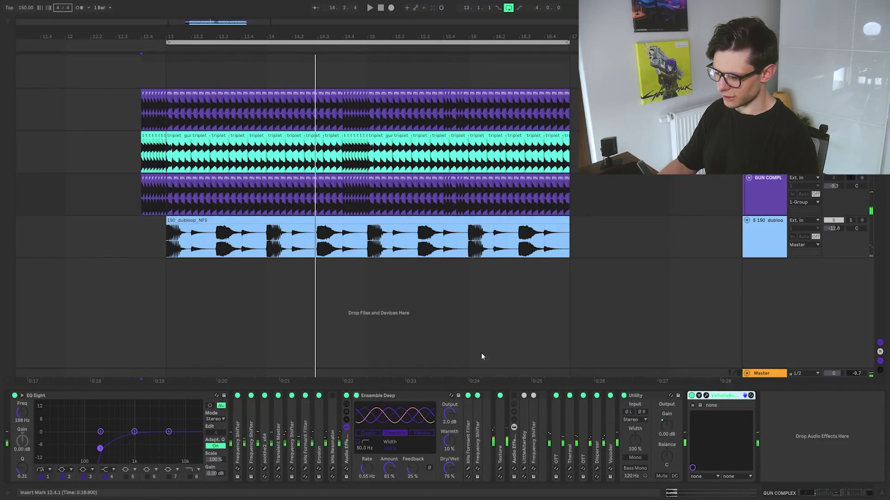
{"action": "key", "text": "space"}
{"action": "key", "text": "space"}
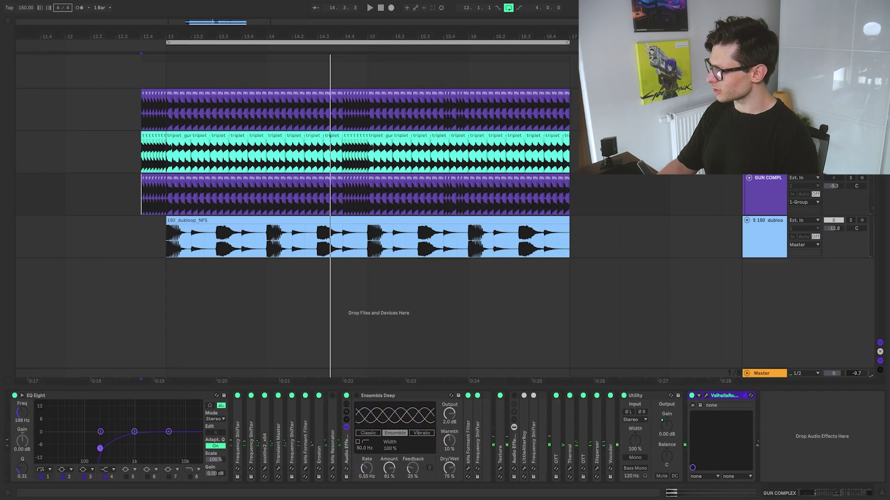
- Play the 150_dubloop_NFS drum loop together with the GUN SIMPLE track from position 12.4.1
{"action": "left_click", "coordinate": [165, 246]}
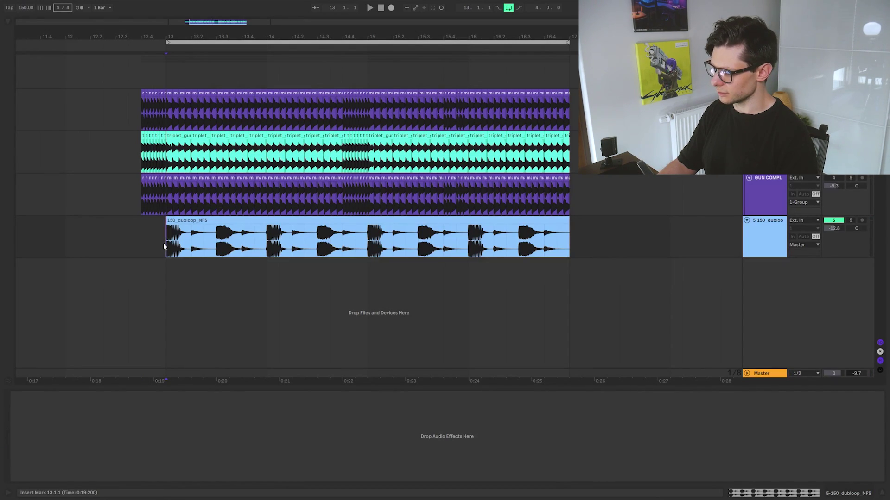
{"action": "left_click", "coordinate": [154, 76]}
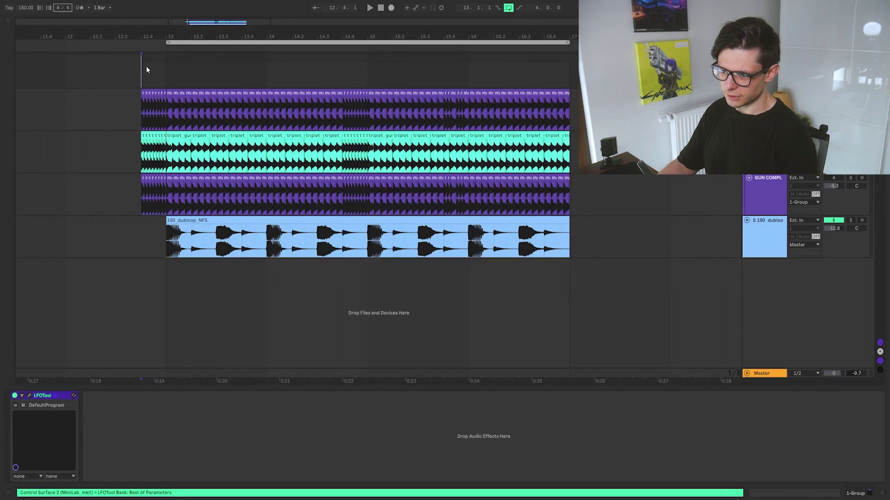
{"action": "key", "text": "space"}
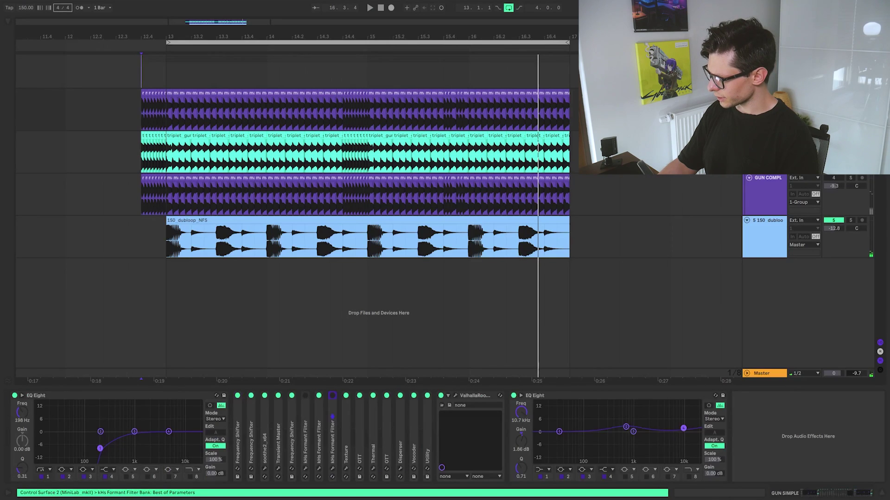
- Play the drum loop together with the GUN COMPLEX track from position 12.4.1
{"action": "left_click", "coordinate": [760, 202]}
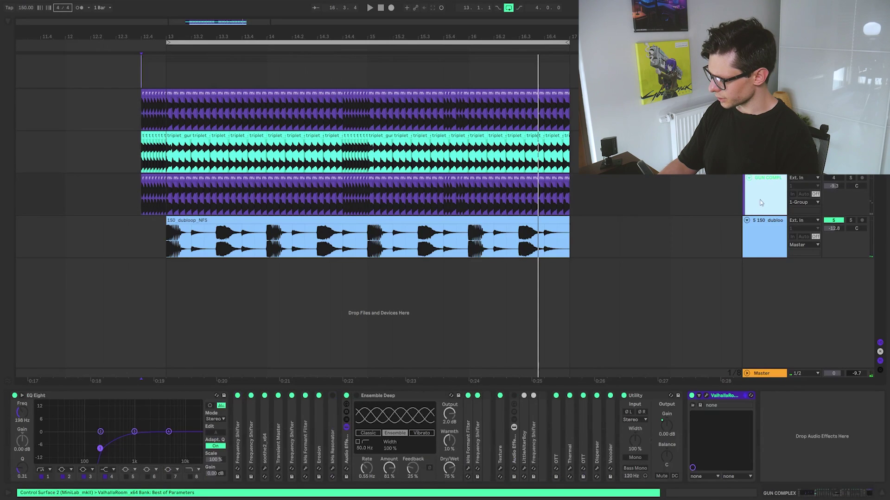
{"action": "left_click", "coordinate": [146, 66]}
{"action": "key", "text": "space"}
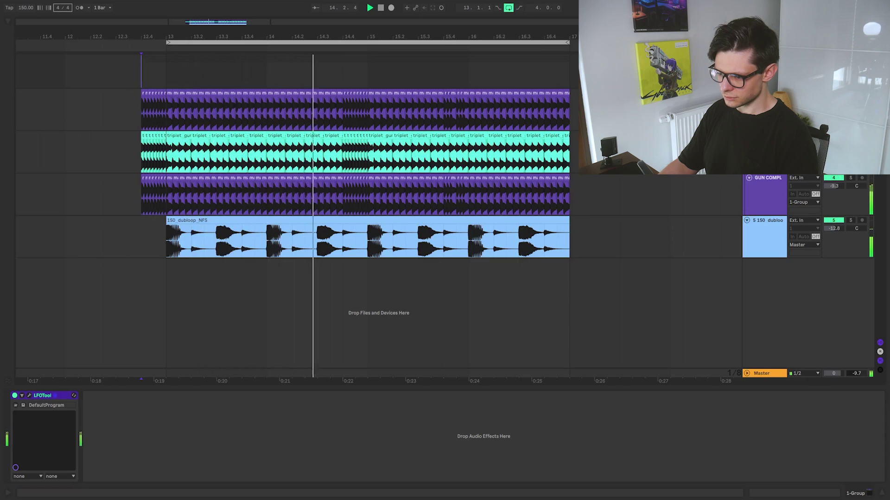
{"action": "key", "text": "space"}
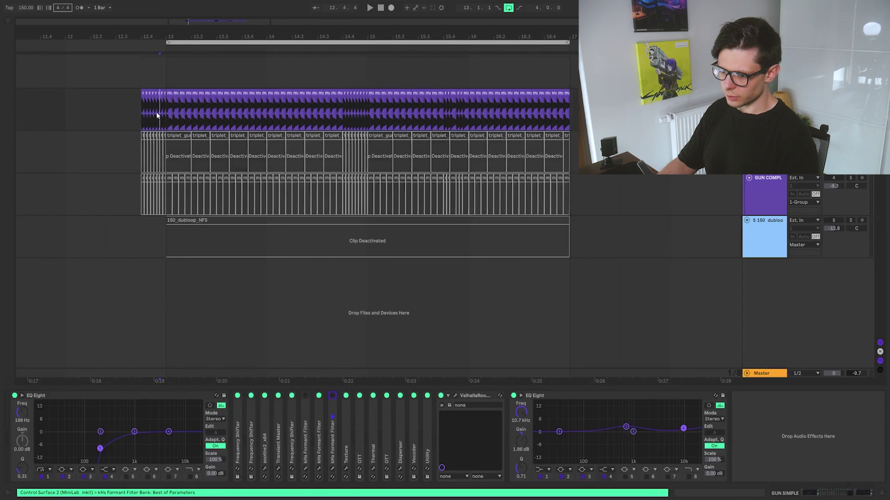
- Deactivate all effects after the first EQ Eight on GUN SIMPLE and audition that EQ's low cut at 198 Hz
{"action": "scroll", "coordinate": [158, 114], "scroll_direction": "up", "scroll_amount": 3}
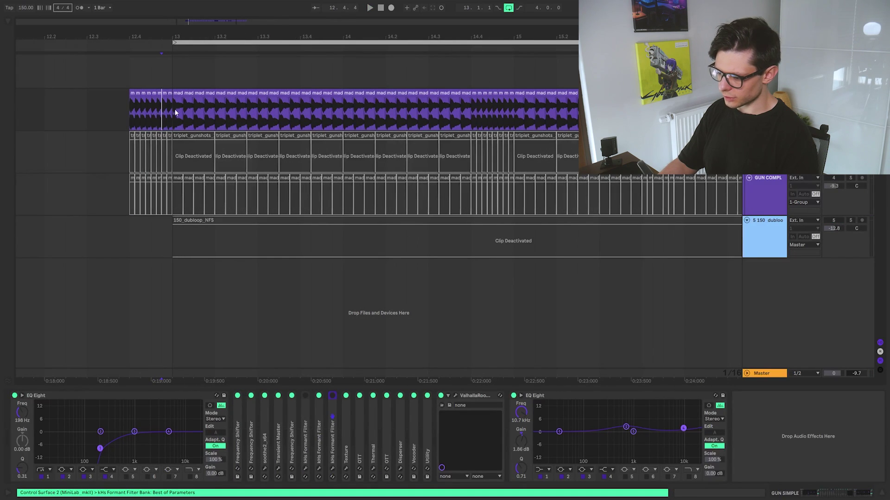
{"action": "key", "text": "space"}
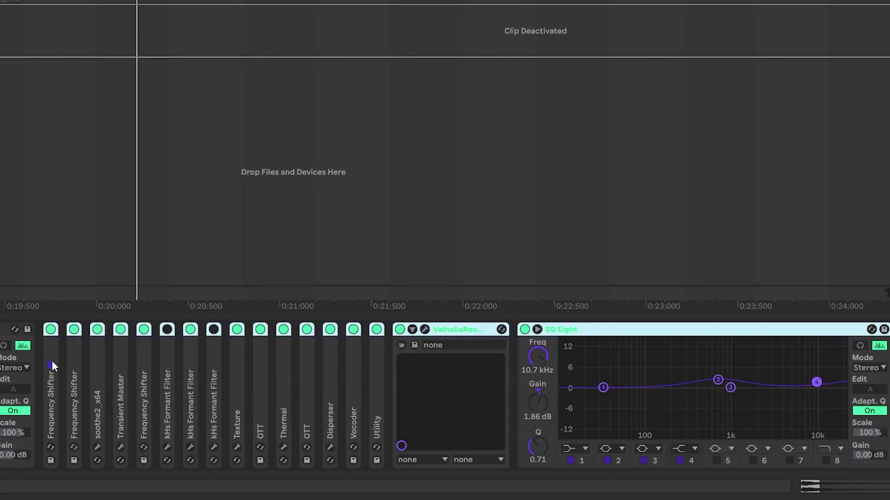
{"action": "key", "text": "0"}
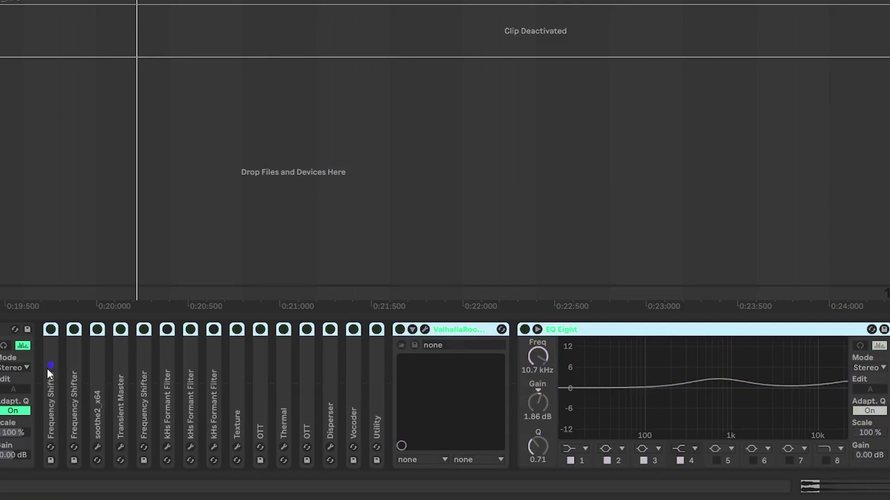
{"action": "left_click", "coordinate": [3, 329]}
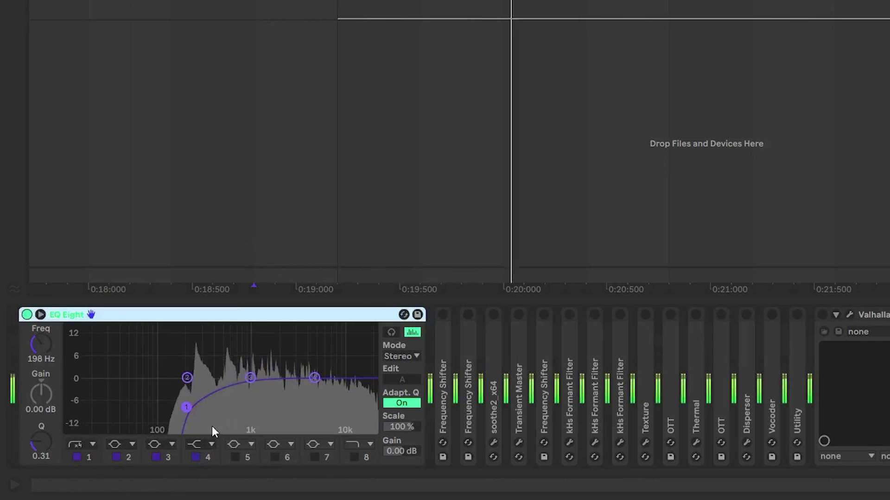
{"action": "mouse_move", "coordinate": [187, 407]}
{"action": "left_mouse_down"}
{"action": "mouse_move", "coordinate": [68, 391]}
{"action": "mouse_move", "coordinate": [185, 408]}
{"action": "left_mouse_up"}
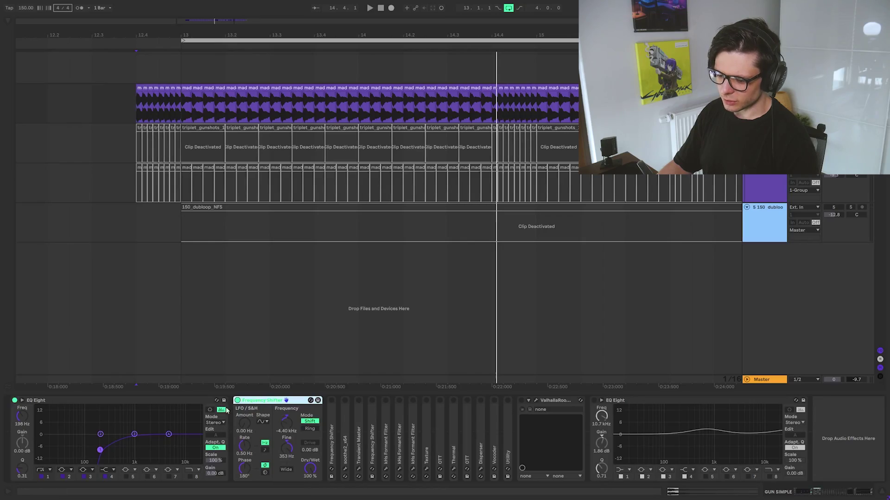
- Try an extra EQ Eight after the first Frequency Shifter and lower the shifter's coarse frequency to -1.28 kHz during playback
{"action": "left_click_drag", "start_coordinate": [149, 402], "coordinate": [334, 426]}
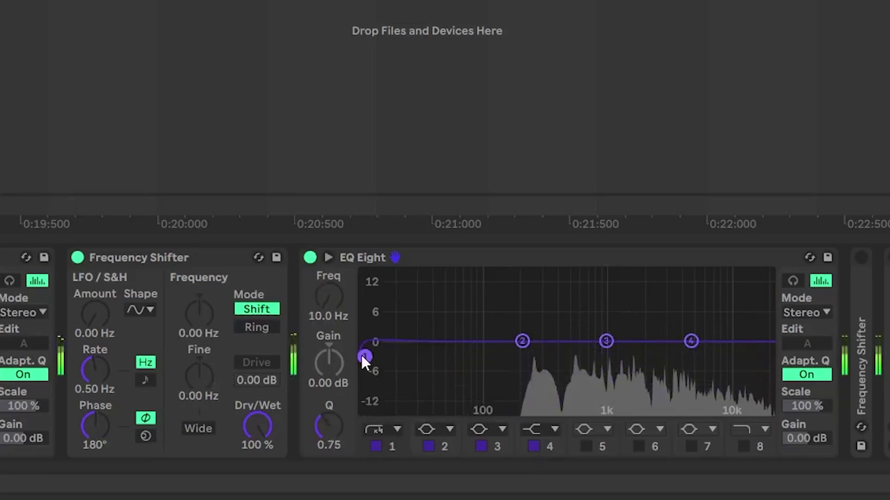
{"action": "left_click_drag", "start_coordinate": [204, 324], "coordinate": [203, 367]}
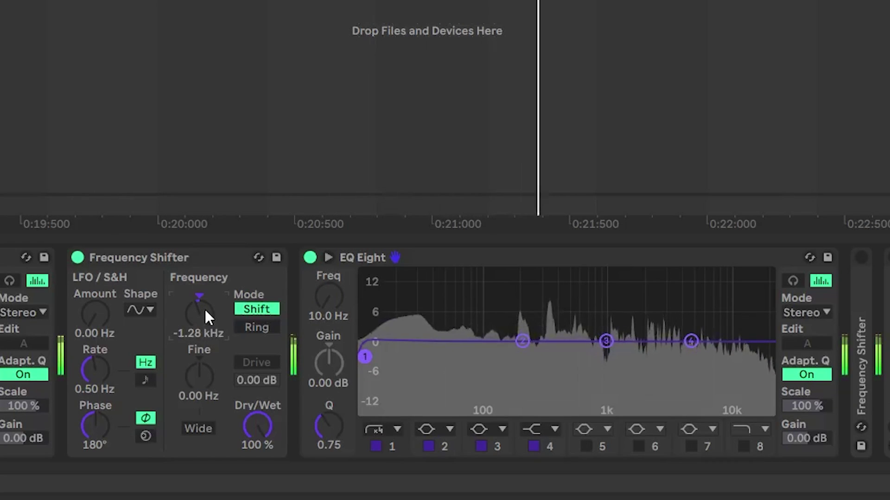
{"action": "key", "text": "space"}
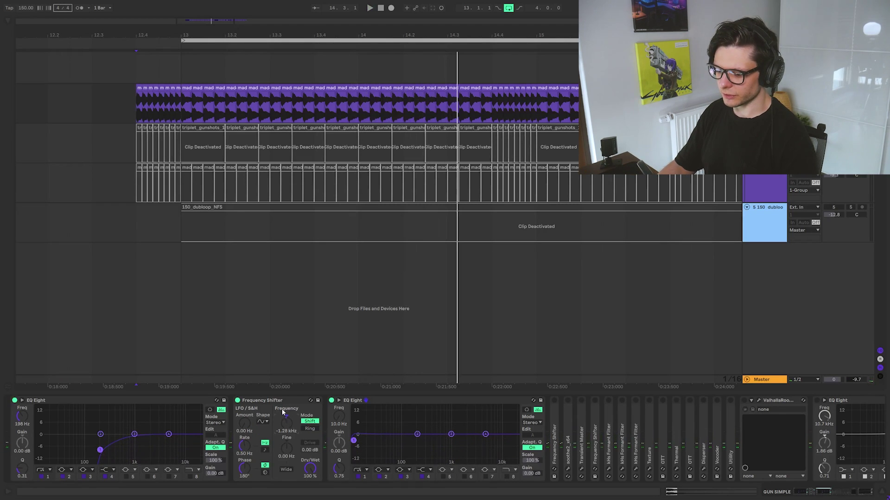
- Reactivate the final EQ Eight and the second Frequency Shifter on GUN SIMPLE, audition the shifter, and fold it
{"action": "key", "text": "space"}
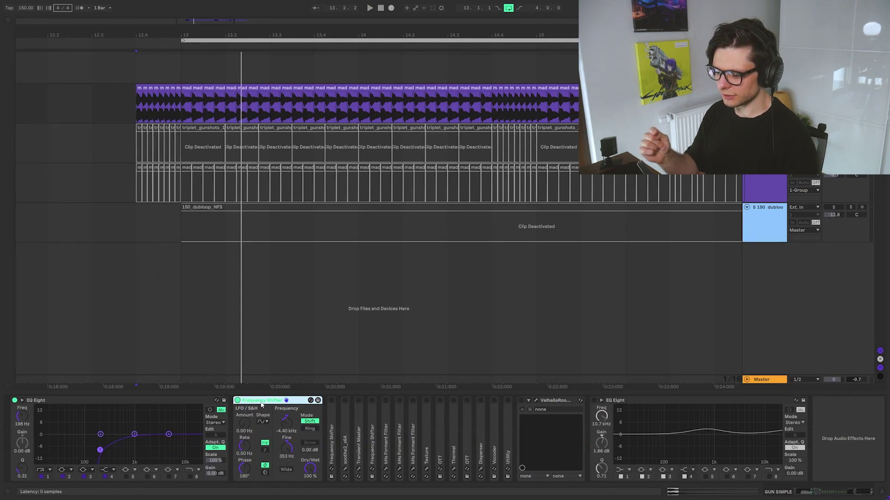
{"action": "left_click", "coordinate": [654, 404]}
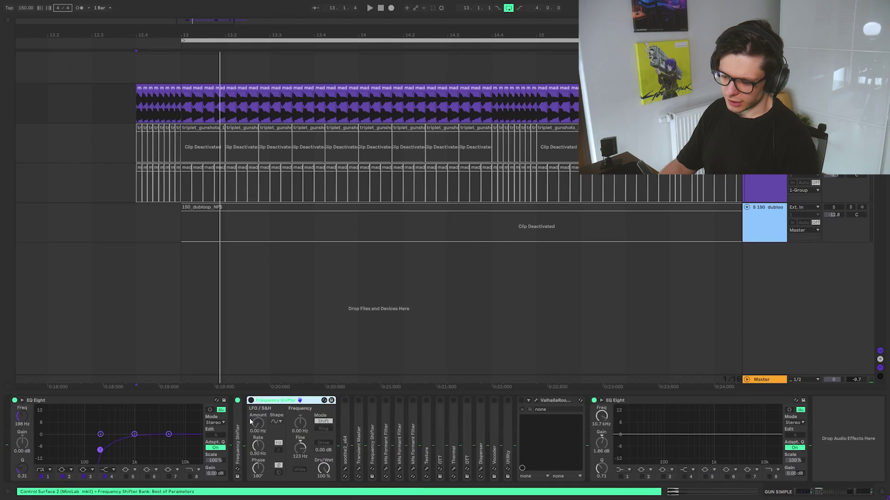
{"action": "key", "text": "space"}
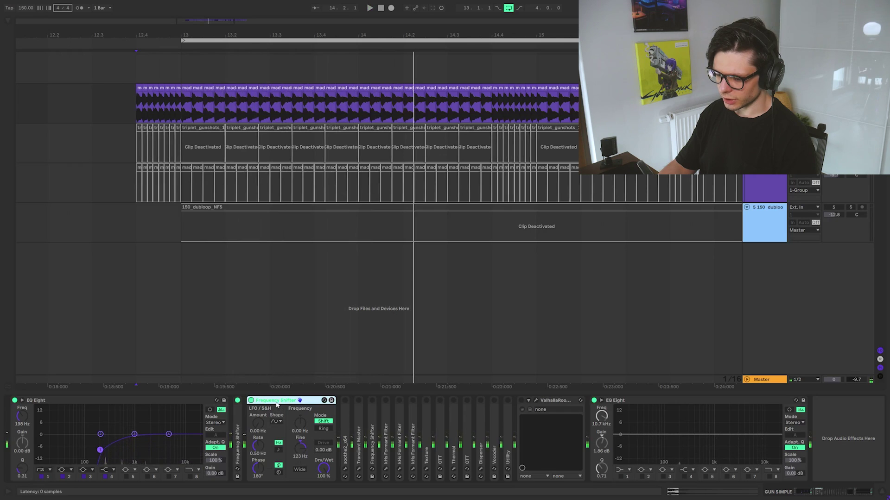
{"action": "double_click", "coordinate": [276, 403]}
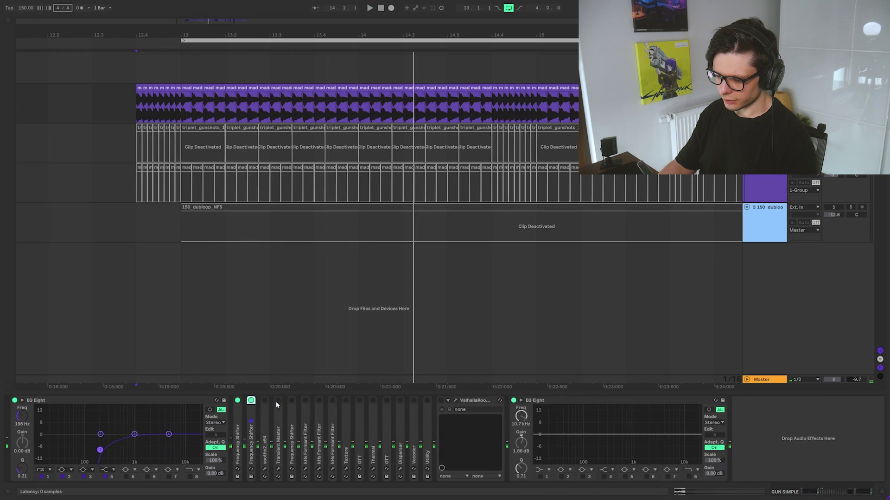
- Reactivate soothe2 and Transient Master on GUN SIMPLE, inspecting their plug-in windows and auditioning the sound
{"action": "left_click", "coordinate": [264, 457]}
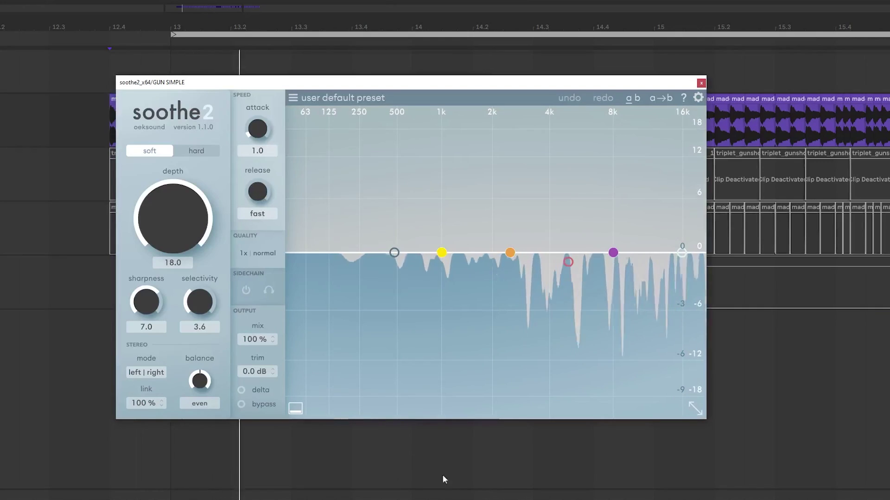
{"action": "left_click", "coordinate": [444, 496]}
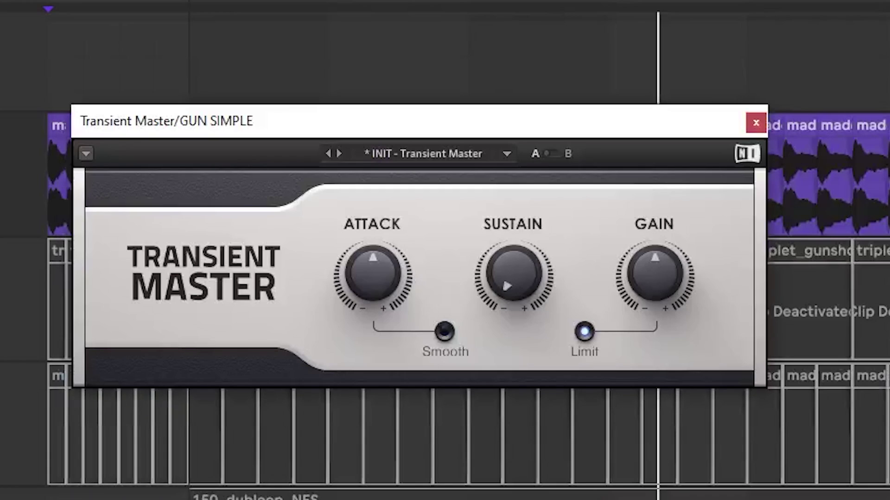
{"action": "key", "text": "space"}
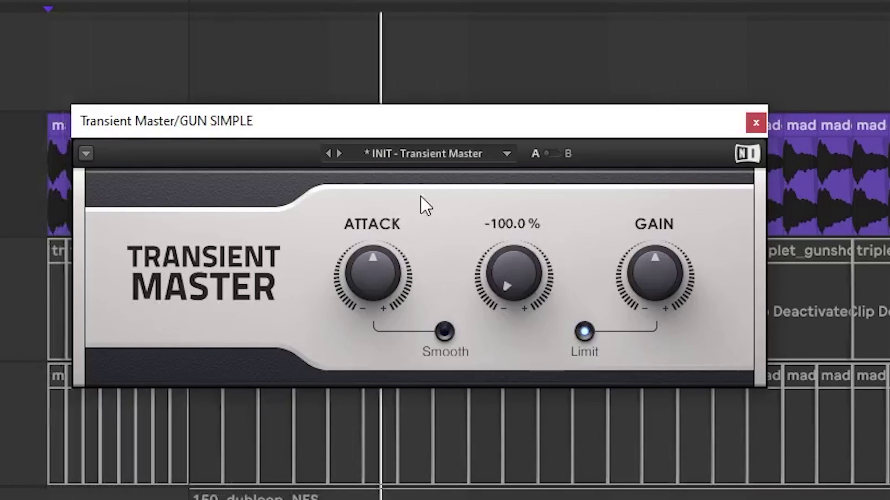
{"action": "key", "text": "space"}
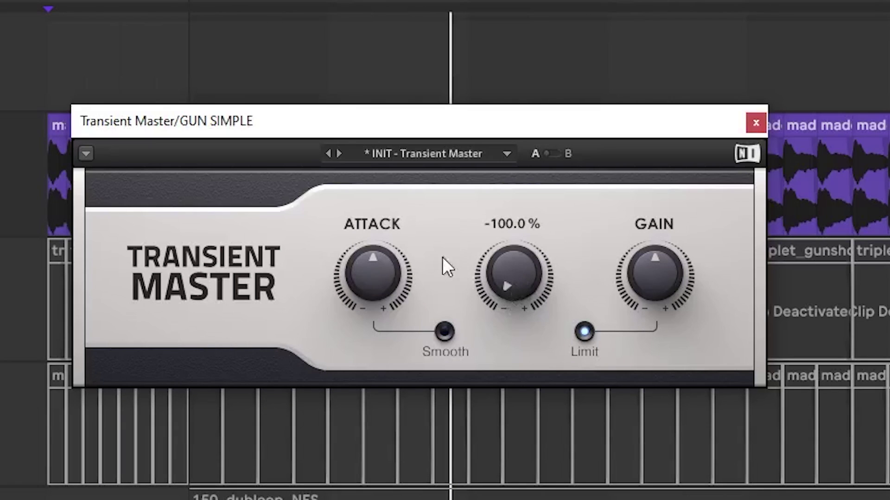
{"action": "left_click", "coordinate": [755, 122]}
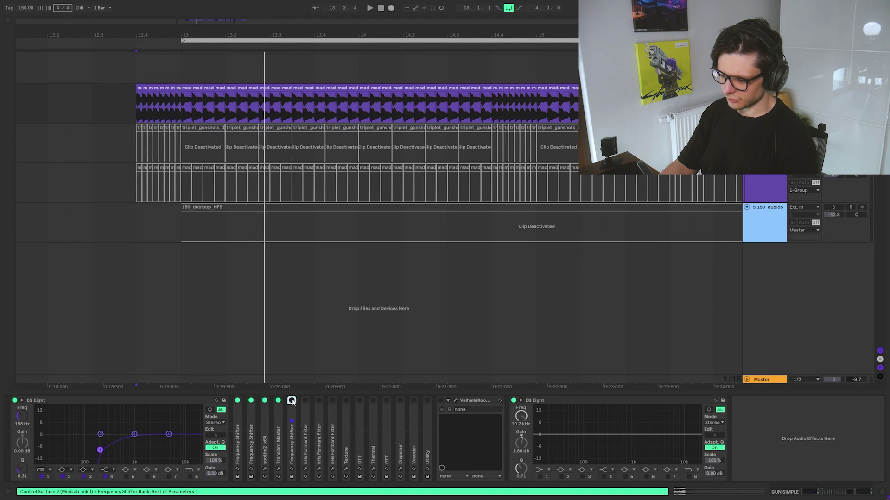
- Reactivate the Frequency Shifter after Transient Master, inspect its settings, audition it and fold the device
{"action": "double_click", "coordinate": [292, 426]}
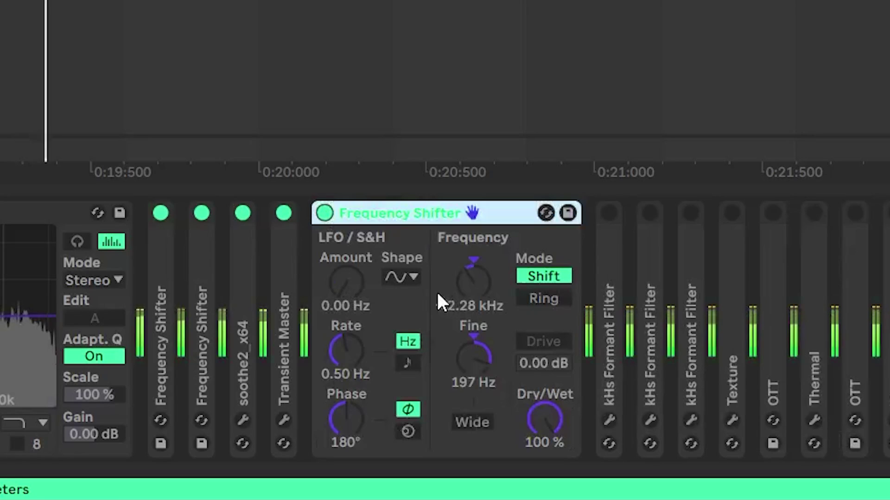
{"action": "double_click", "coordinate": [311, 402]}
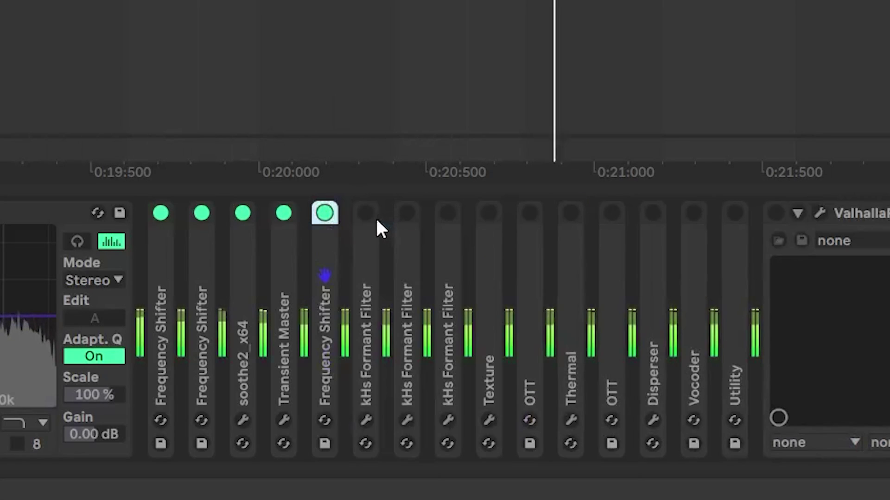
{"action": "left_click", "coordinate": [325, 213]}
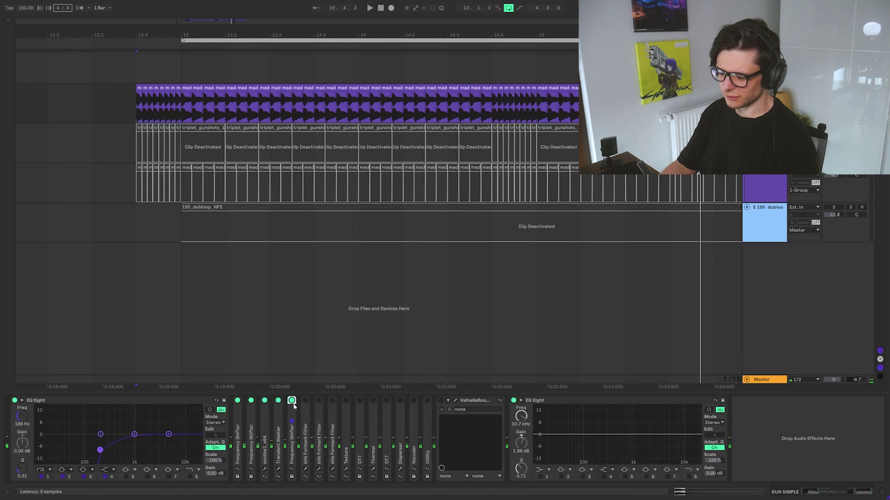
{"action": "double_click", "coordinate": [293, 422]}
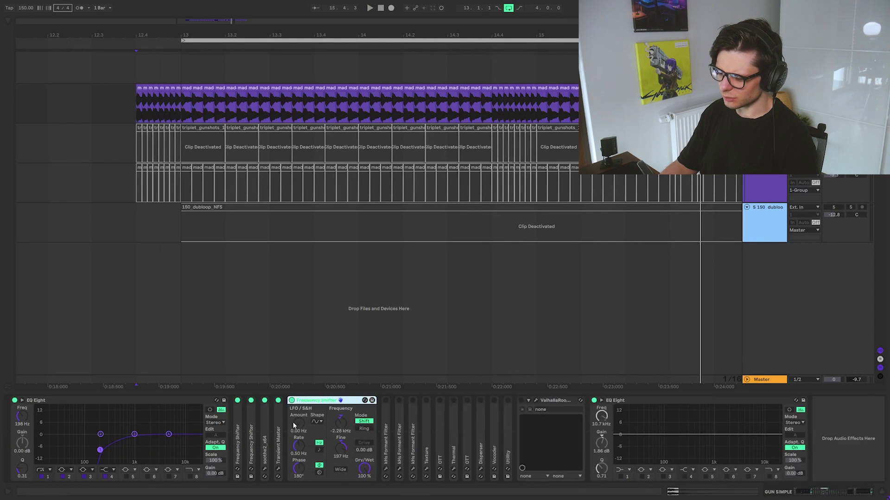
{"action": "double_click", "coordinate": [325, 402]}
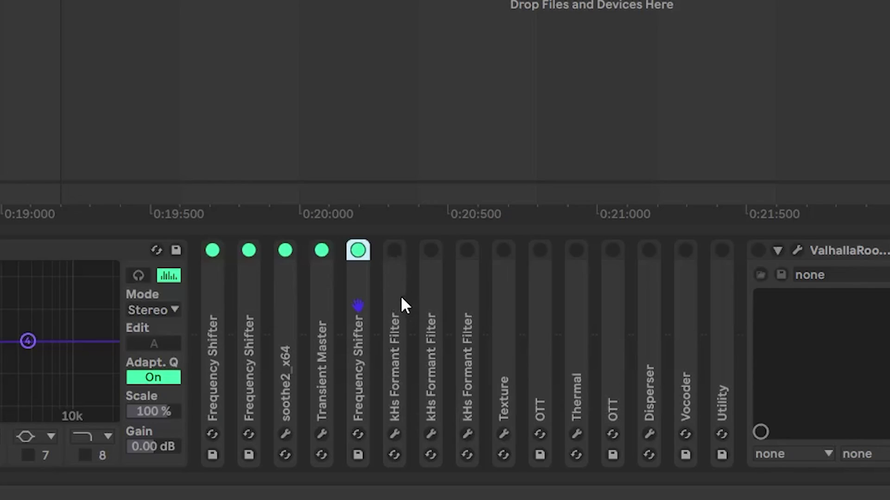
- Reactivate the second kHs Formant Filter, audition it and bring up its plug-in window clear of the clips
{"action": "left_click", "coordinate": [427, 304]}
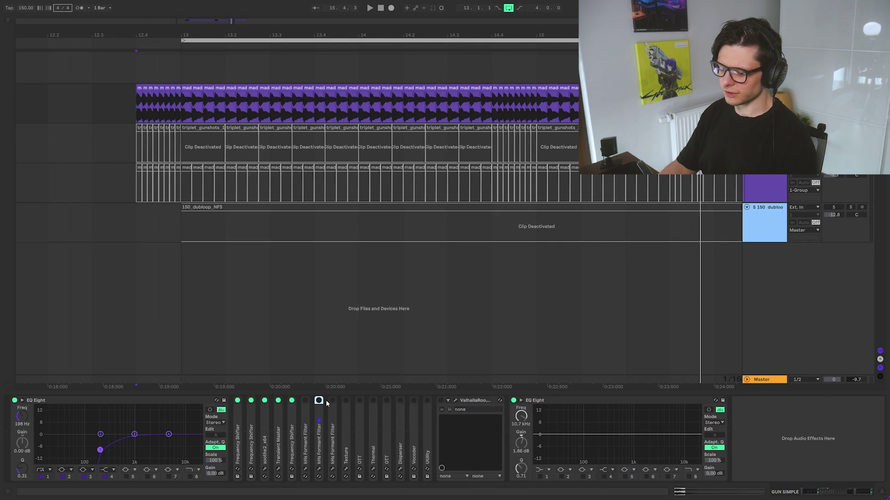
{"action": "left_click", "coordinate": [319, 400]}
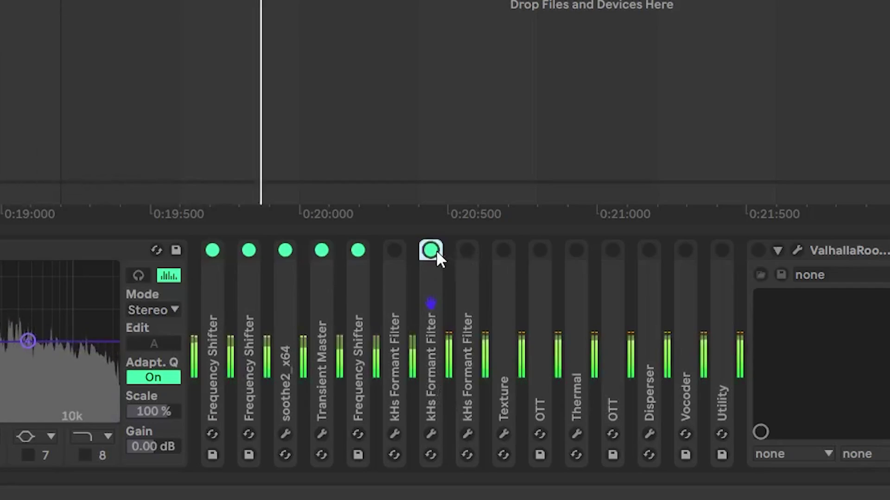
{"action": "left_click", "coordinate": [433, 251]}
{"action": "left_click", "coordinate": [469, 251]}
{"action": "left_click", "coordinate": [469, 251]}
{"action": "left_click", "coordinate": [429, 250]}
{"action": "left_click", "coordinate": [433, 431]}
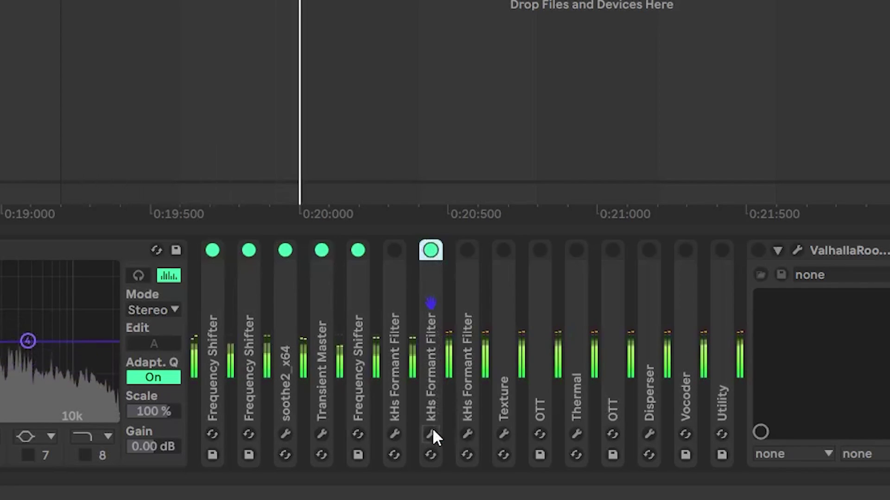
{"action": "left_click", "coordinate": [432, 435]}
{"action": "left_click_drag", "start_coordinate": [193, 104], "coordinate": [106, 154]}
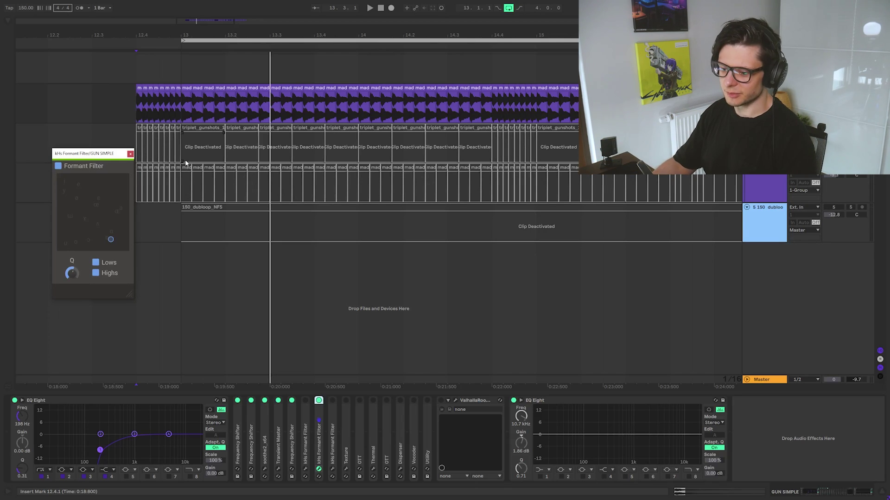
- Try moving the Formant Filter's vowel point to the pad's centre and near the o vowel, auditioning each position
{"action": "key", "text": "space"}
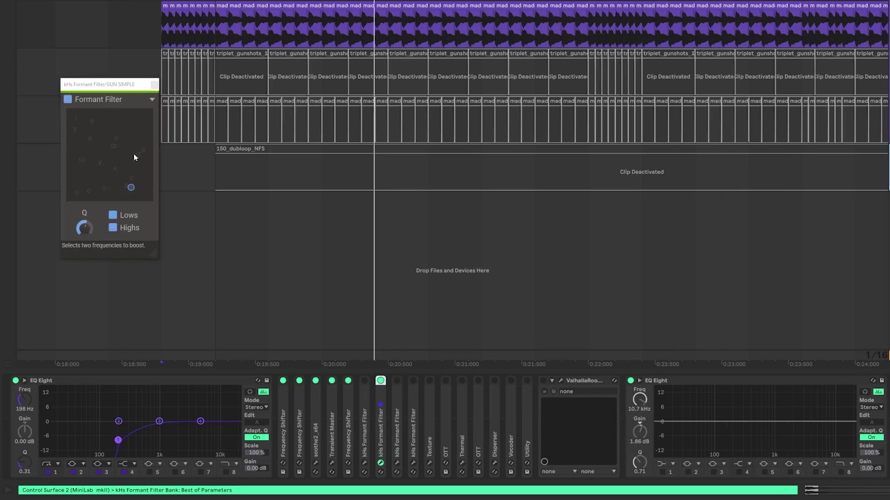
{"action": "left_click_drag", "start_coordinate": [130, 187], "coordinate": [112, 169]}
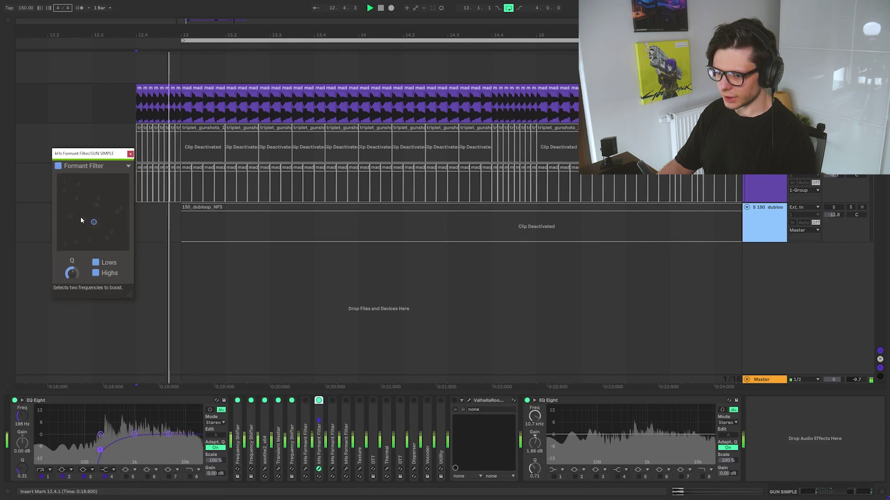
{"action": "key", "text": "space"}
{"action": "key", "text": "space"}
{"action": "left_click_drag", "start_coordinate": [93, 223], "coordinate": [71, 194]}
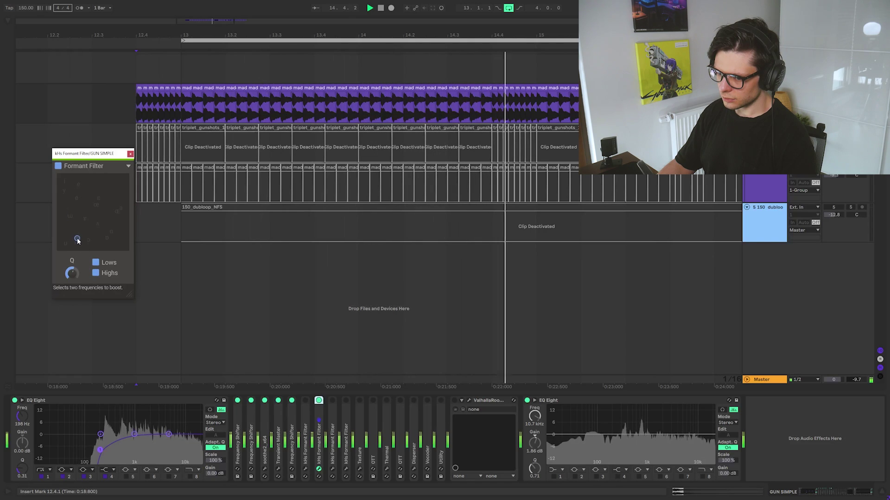
{"action": "key", "text": "space"}
{"action": "key", "text": "space"}
{"action": "key", "text": "space"}
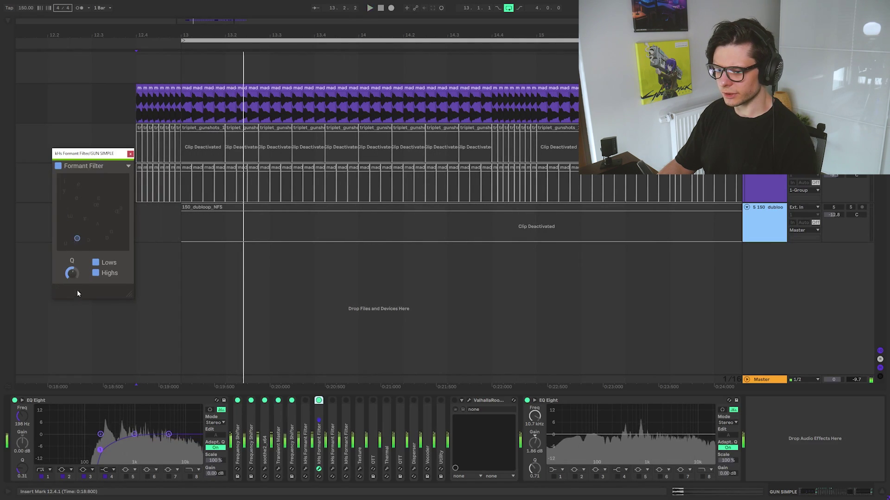
{"action": "key", "text": "space"}
- Try the Formant Filter's Q at 16 and 13.13 during playback and restore the filter's original settings
{"action": "left_click_drag", "start_coordinate": [72, 273], "coordinate": [72, 255]}
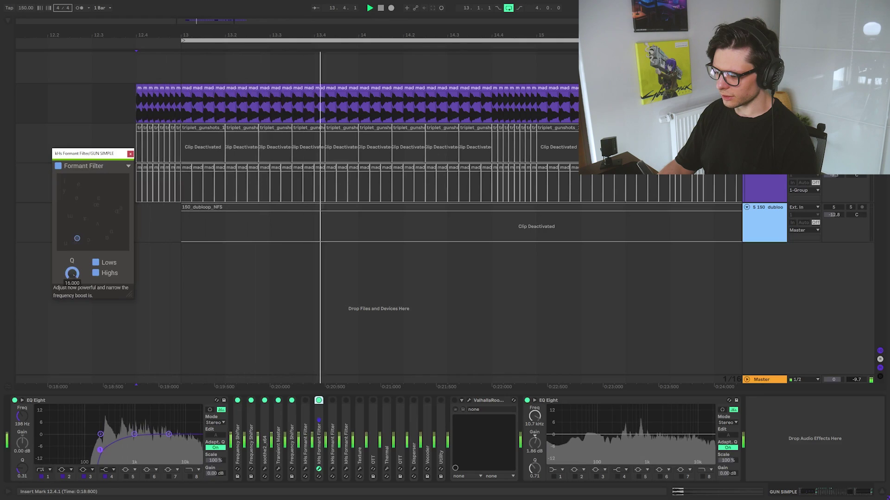
{"action": "key", "text": "space"}
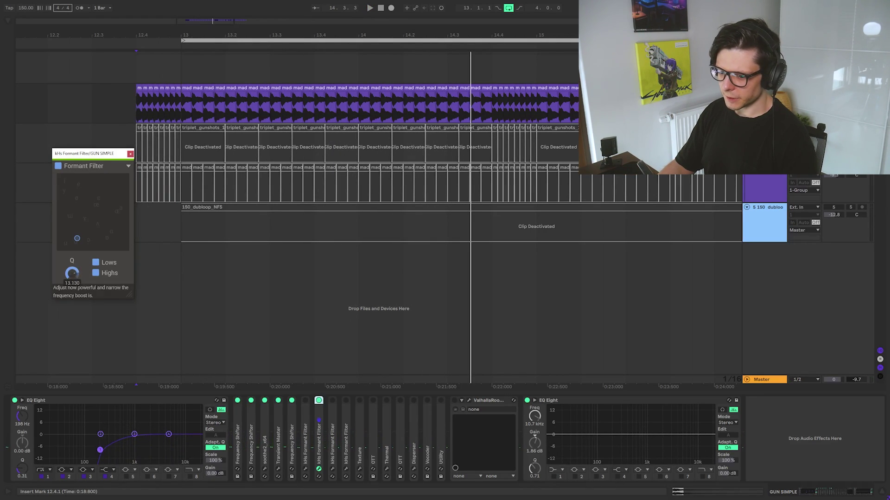
{"action": "key", "text": "Delete"}
- Audition the restored Formant Filter and close its plug-in window
{"action": "left_click", "coordinate": [320, 469]}
{"action": "key", "text": "space"}
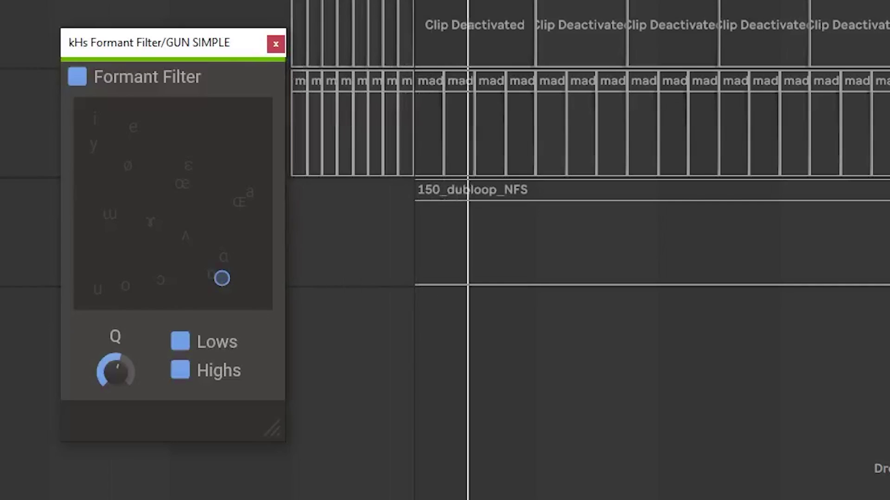
{"action": "left_click", "coordinate": [320, 469]}
{"action": "key", "text": "space"}
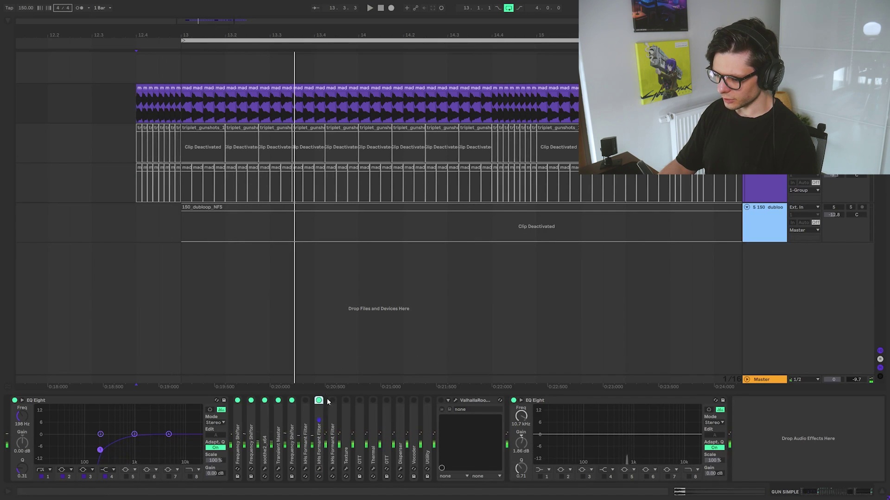
- Reactivate Texture, audition its Digital White Noise layer with the plug-in window showing, and close the window
{"action": "left_click", "coordinate": [345, 469]}
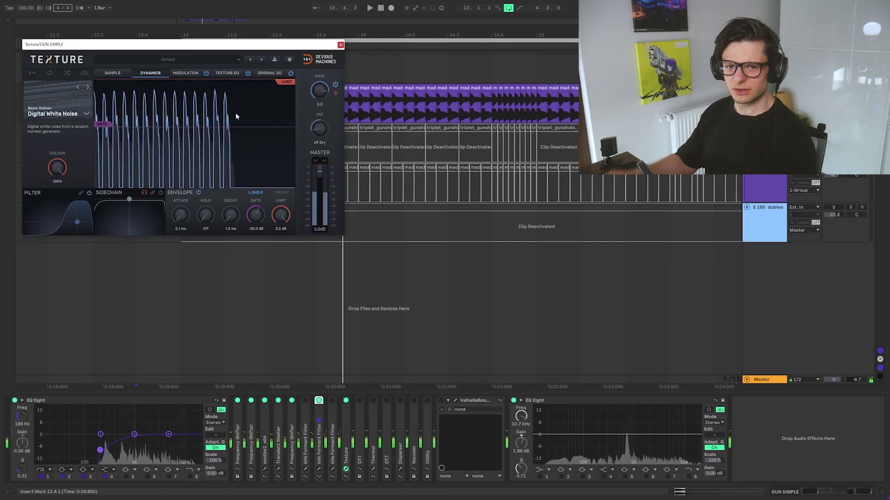
{"action": "key", "text": "space"}
{"action": "key", "text": "space"}
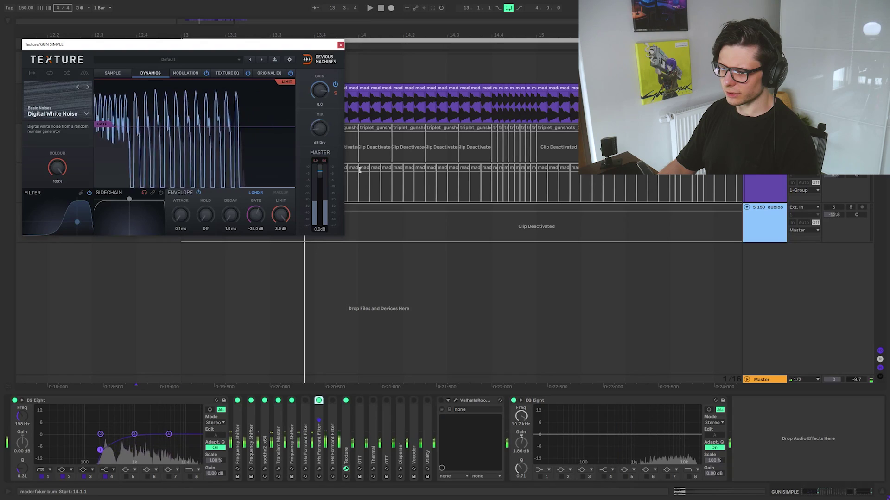
{"action": "left_click", "coordinate": [340, 45]}
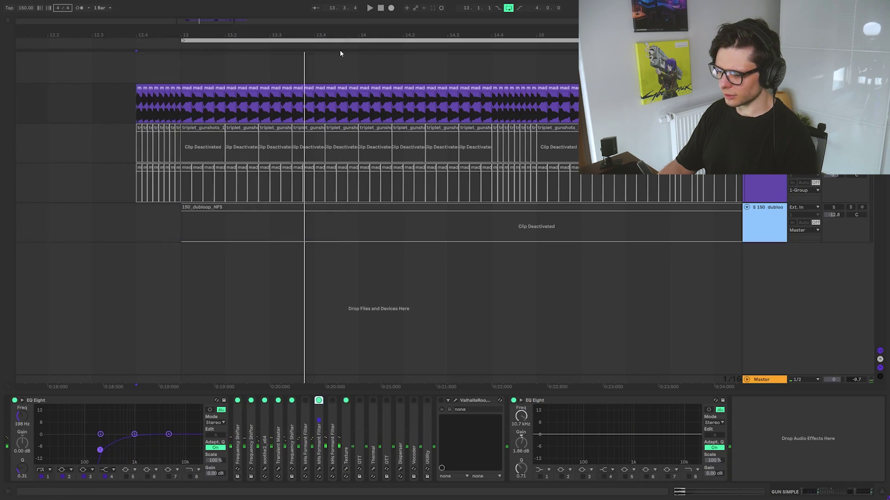
- Reactivate the OTT after Texture, compare the sound with and without it, and fold the device
{"action": "double_click", "coordinate": [360, 412]}
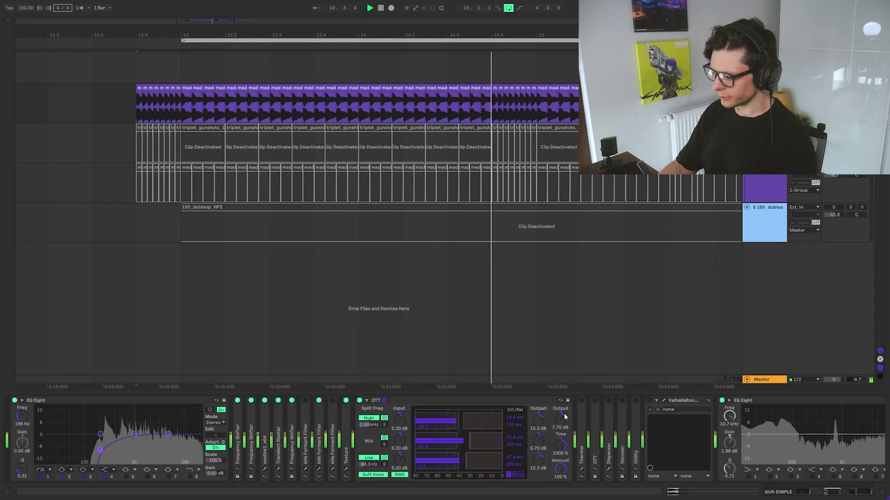
{"action": "key", "text": "space"}
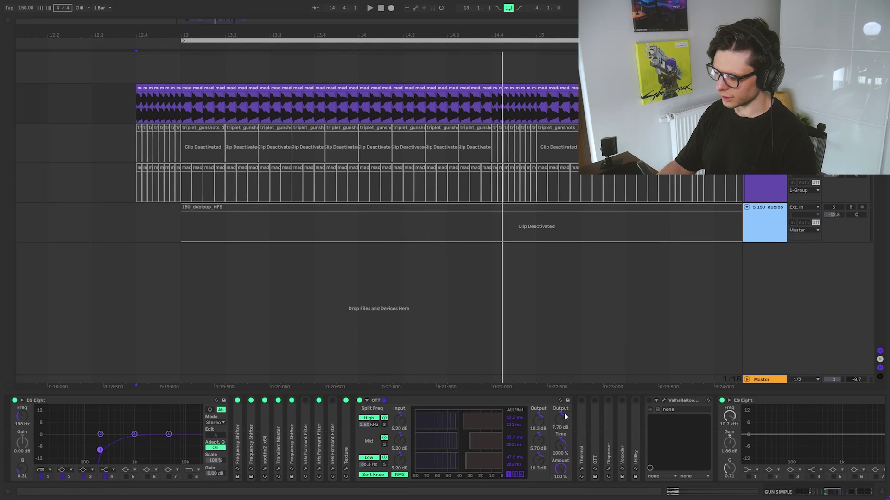
{"action": "key", "text": "space"}
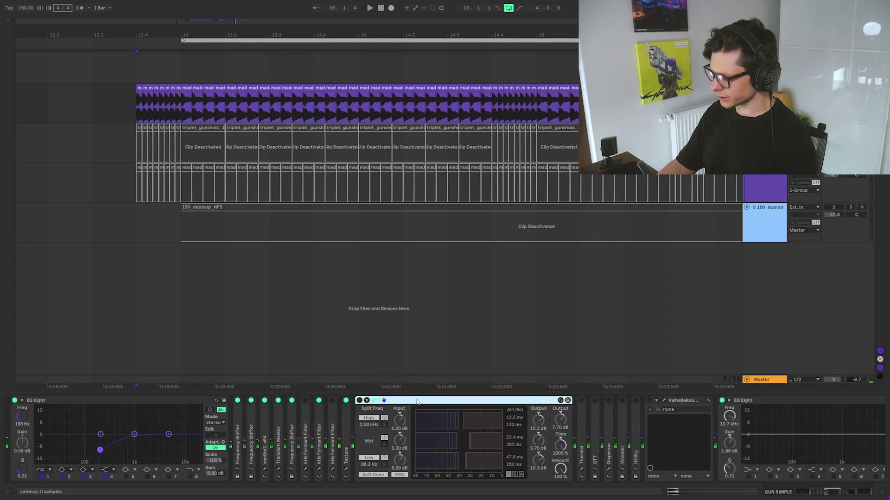
{"action": "key", "text": "space"}
{"action": "key", "text": "0"}
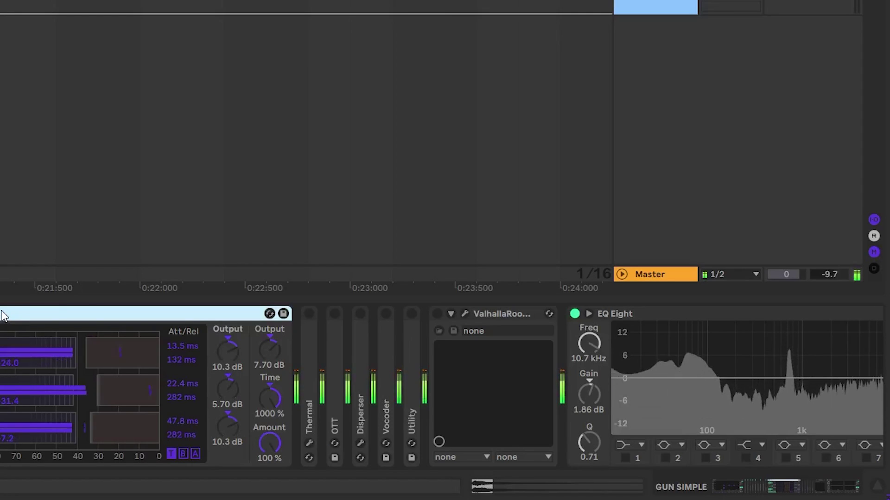
{"action": "key", "text": "space"}
{"action": "double_click", "coordinate": [6, 314]}
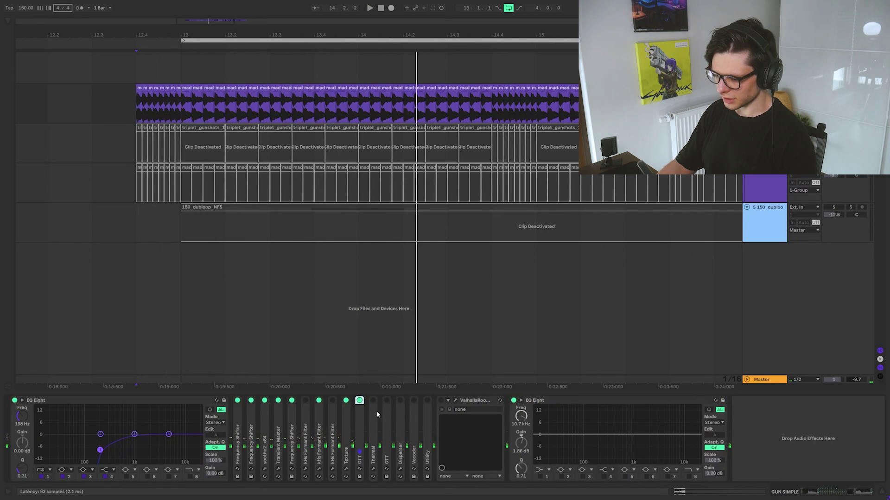
- Reactivate Thermal, audition its Snare Shaper preset, inspect the Heavy Shaper and Compressor stage in the advanced view, and close the window
{"action": "left_click", "coordinate": [373, 469]}
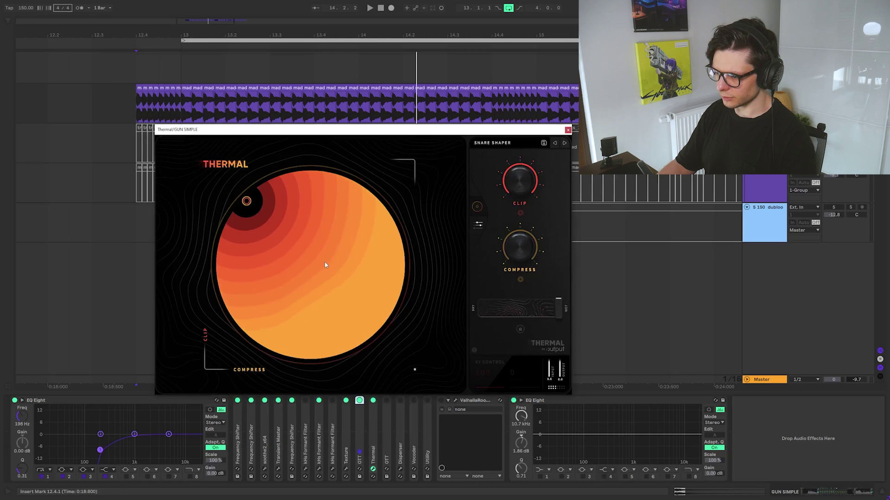
{"action": "key", "text": "space"}
{"action": "left_click_drag", "start_coordinate": [444, 129], "coordinate": [386, 51]}
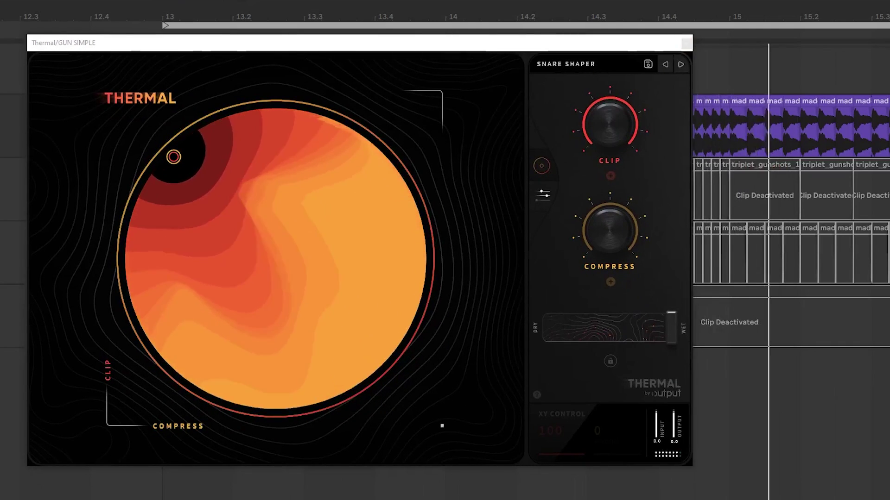
{"action": "key", "text": "space"}
{"action": "left_click", "coordinate": [543, 195]}
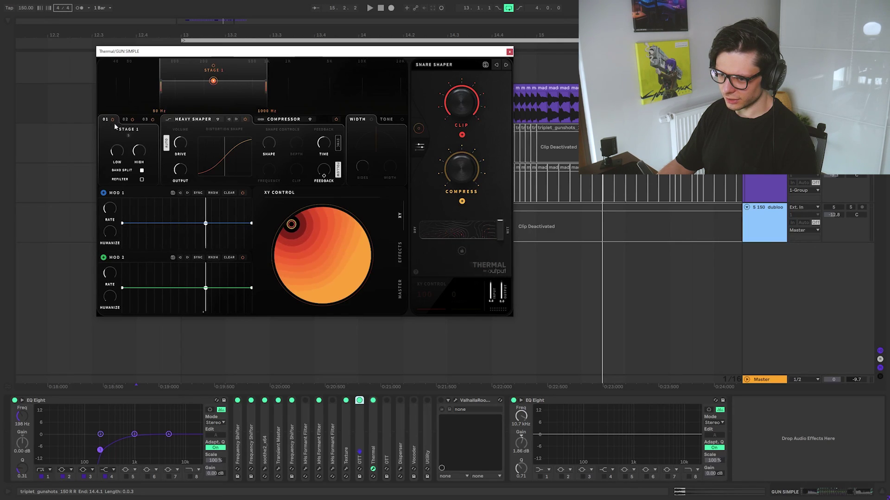
{"action": "left_click", "coordinate": [292, 121]}
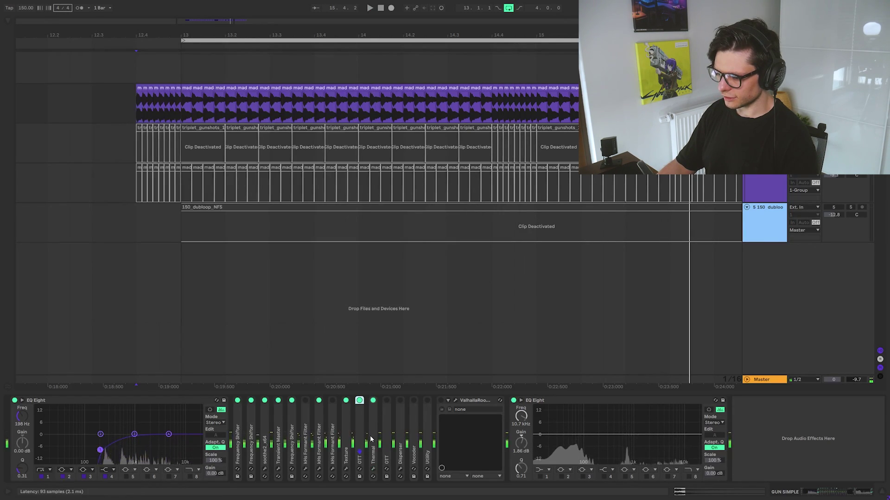
{"action": "left_click", "coordinate": [374, 401]}
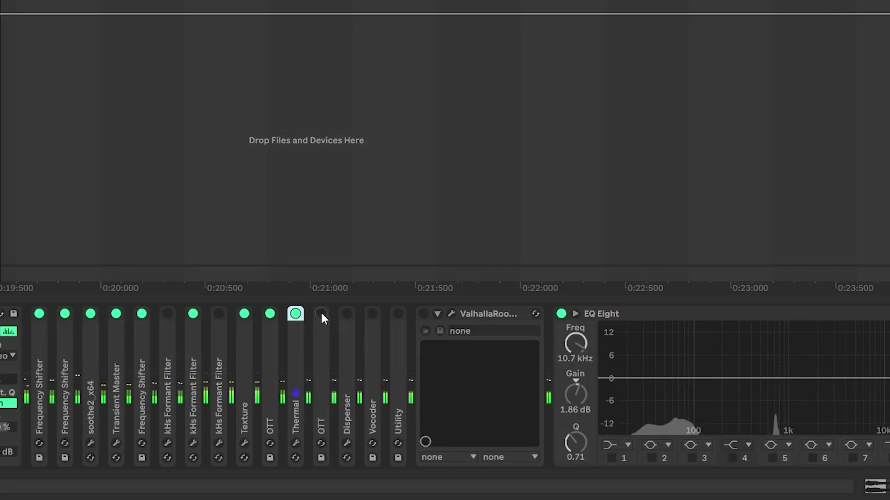
- Reactivate the second OTT and Disperser, and sweep Disperser's frequency upward from 1.56 kHz during playback
{"action": "key", "text": "space"}
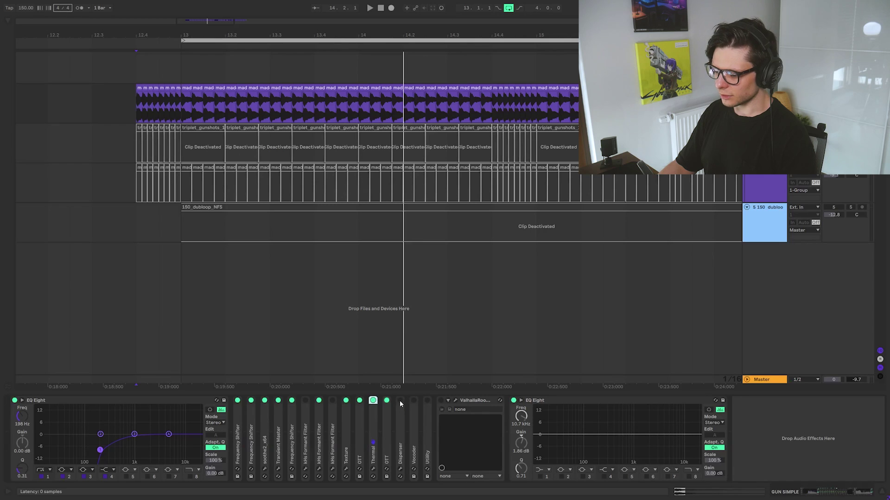
{"action": "left_click", "coordinate": [400, 402]}
{"action": "left_click", "coordinate": [401, 469]}
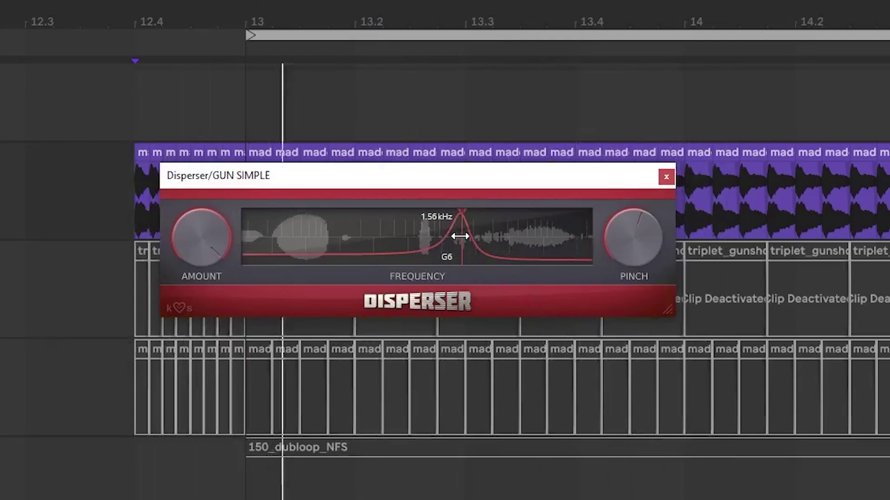
{"action": "left_click_drag", "start_coordinate": [267, 121], "coordinate": [288, 122]}
{"action": "mouse_move", "coordinate": [511, 236]}
{"action": "left_mouse_down"}
{"action": "mouse_move", "coordinate": [312, 234]}
{"action": "mouse_move", "coordinate": [526, 227]}
{"action": "left_mouse_up"}
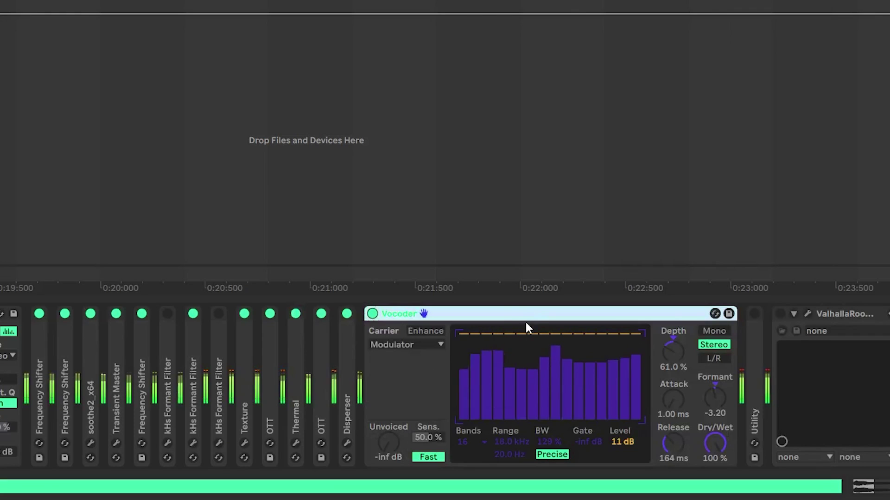
- Compare the gunshot sound with and without the Vocoder during playback, and fold the device
{"action": "key", "text": "0"}
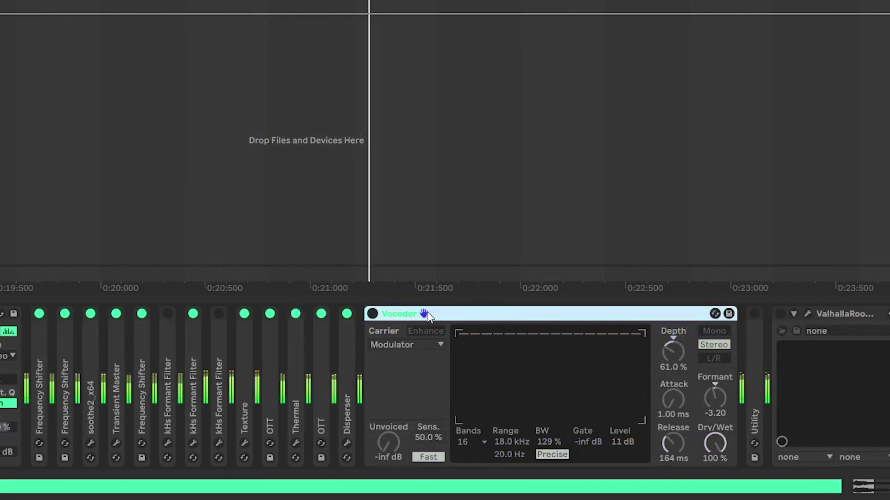
{"action": "key", "text": "0"}
{"action": "key", "text": "0"}
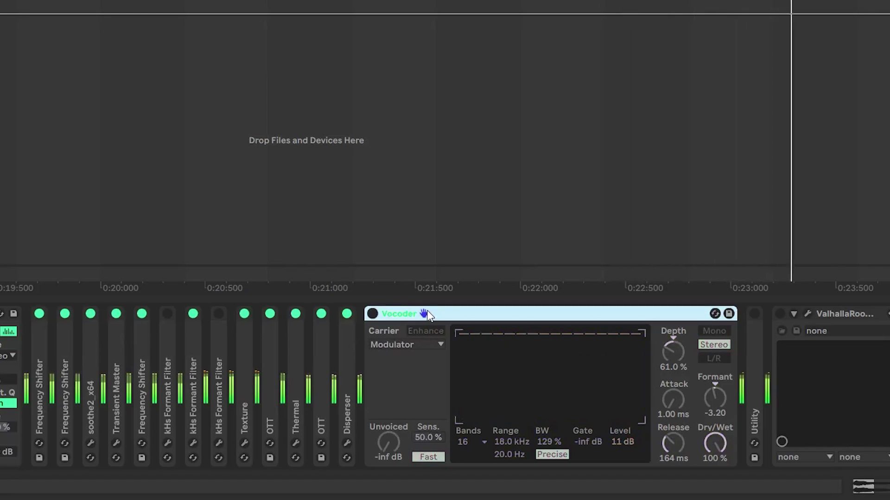
{"action": "key", "text": "space"}
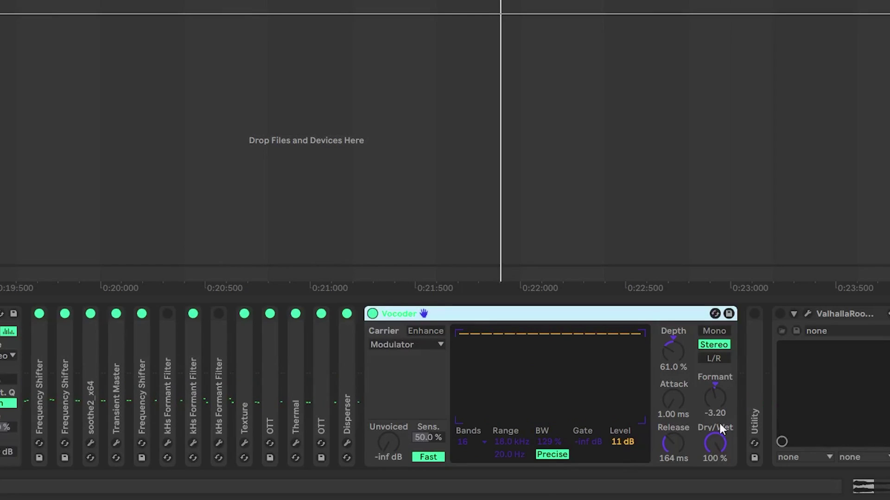
{"action": "double_click", "coordinate": [649, 315]}
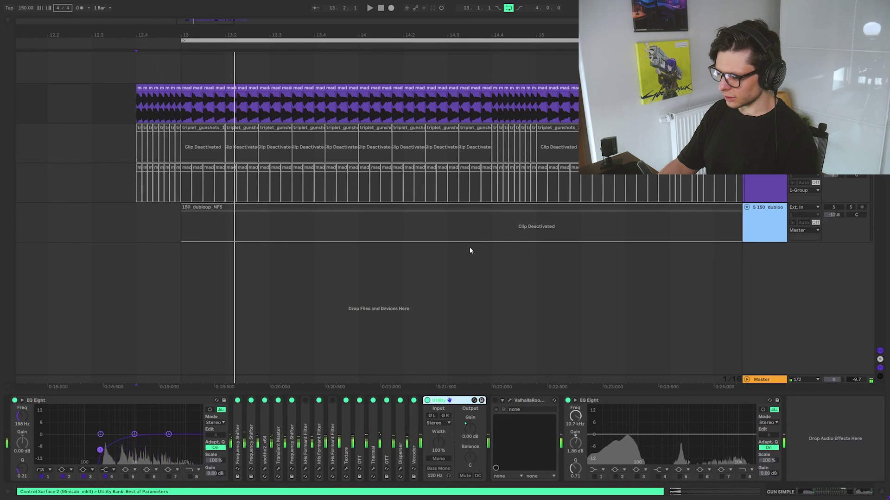
- Audition the GUN SIMPLE track's pattern with the effect chain active through Utility
{"action": "scroll", "coordinate": [454, 175], "scroll_direction": "down", "scroll_amount": 2}
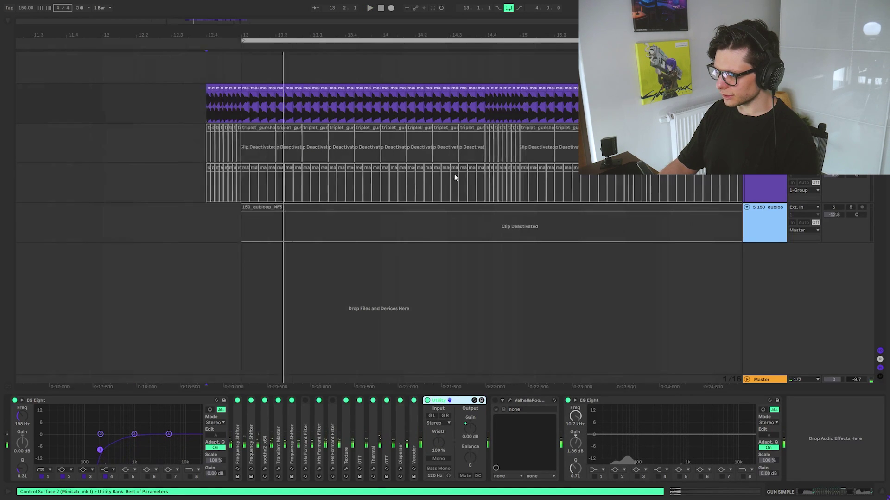
{"action": "scroll", "coordinate": [454, 177], "scroll_direction": "down", "scroll_amount": 2}
{"action": "key", "text": "space"}
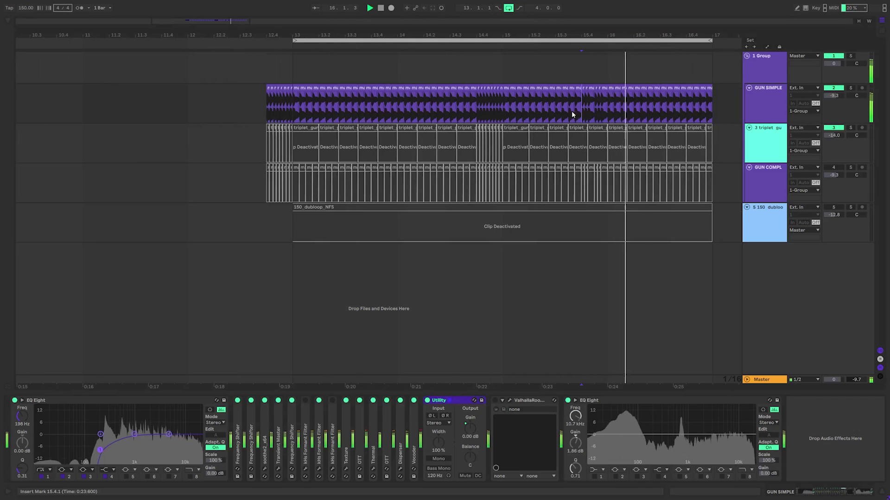
{"action": "left_click", "coordinate": [561, 108]}
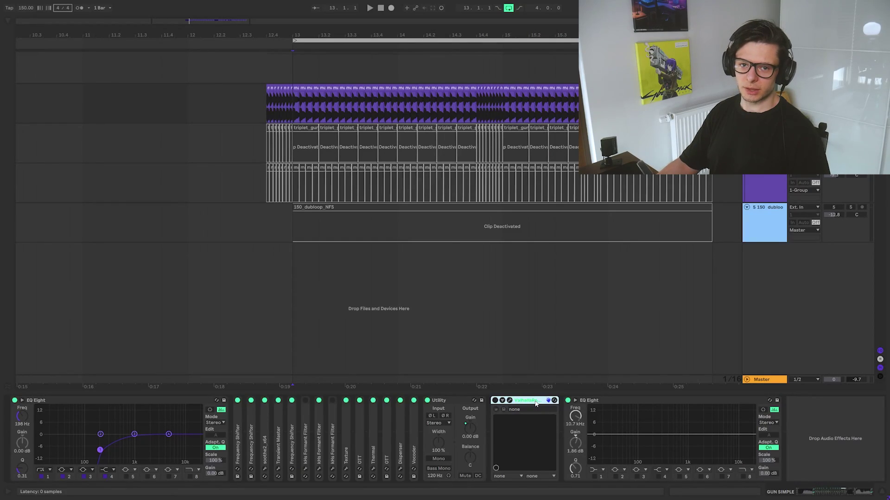
- Reactivate ValhallaRoom, compare the sound with and without the reverb while its plug-in window is showing, and close the window
{"action": "left_click", "coordinate": [511, 401]}
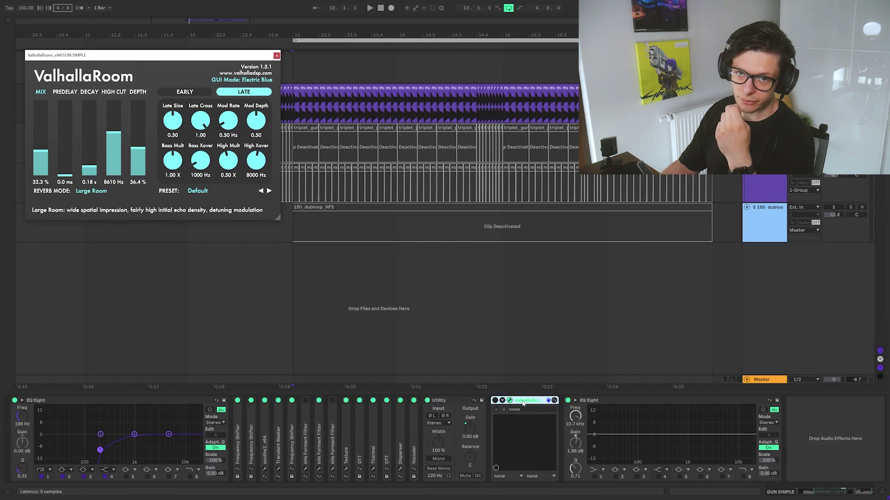
{"action": "left_click", "coordinate": [526, 401]}
{"action": "key", "text": "space"}
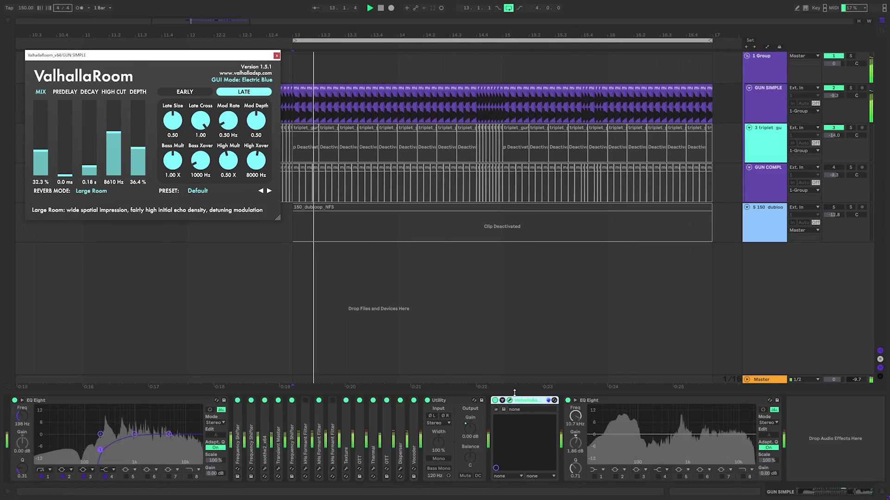
{"action": "left_click", "coordinate": [495, 402]}
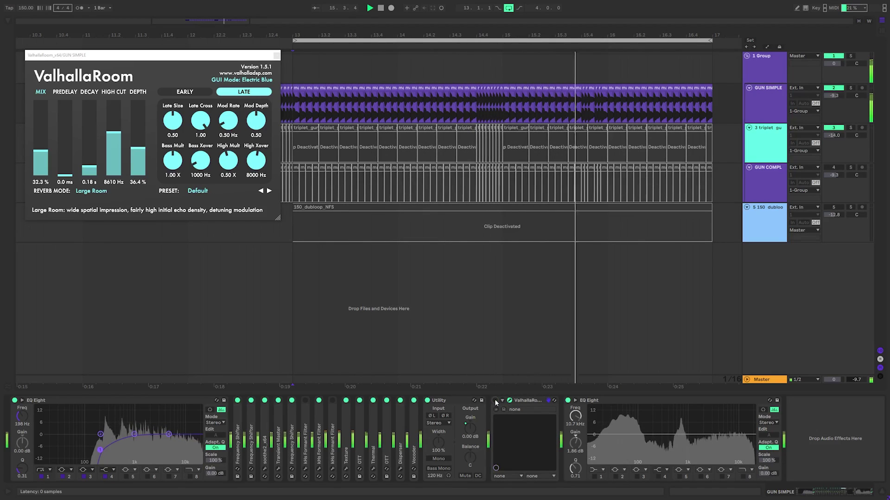
{"action": "left_click", "coordinate": [495, 402]}
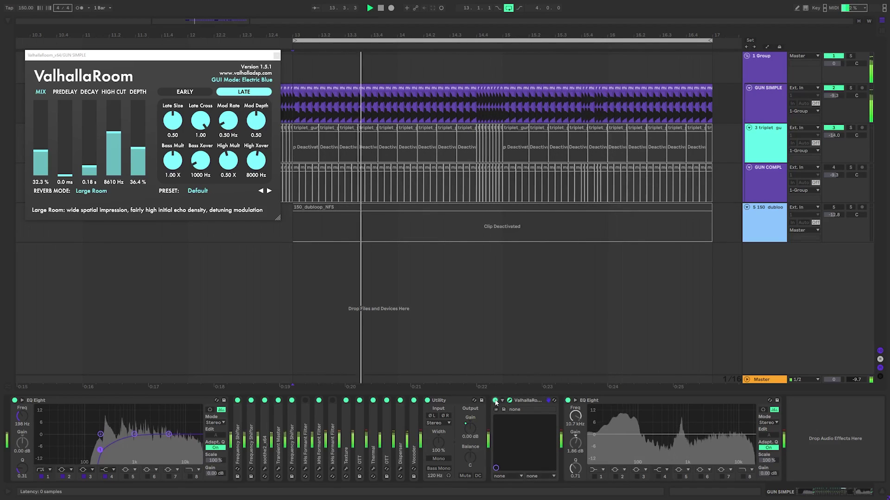
{"action": "left_click", "coordinate": [495, 402]}
{"action": "key", "text": "space"}
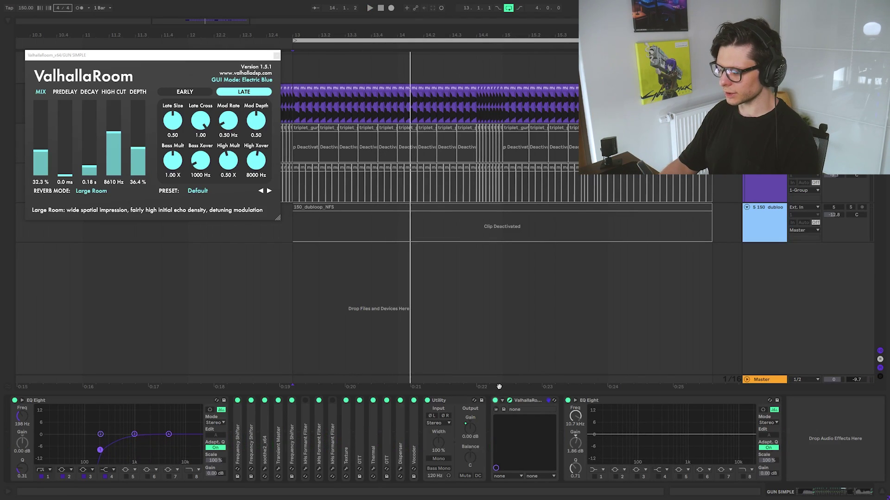
{"action": "key", "text": "space"}
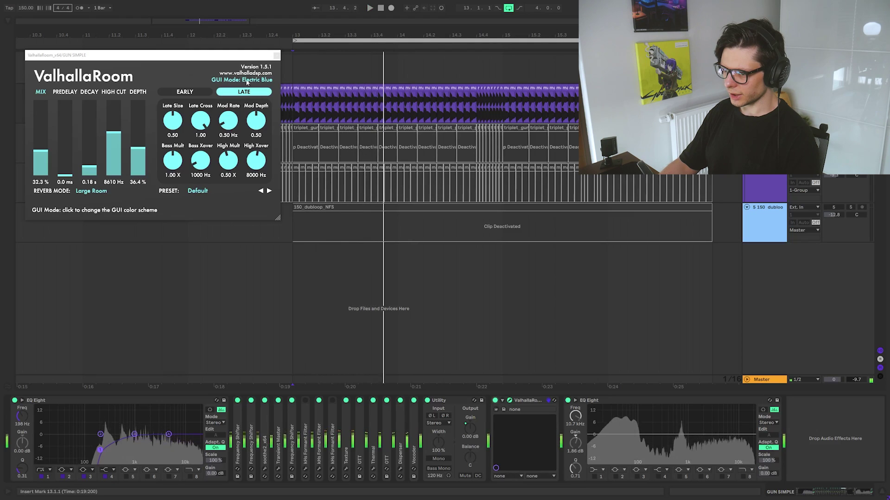
{"action": "left_click", "coordinate": [277, 55]}
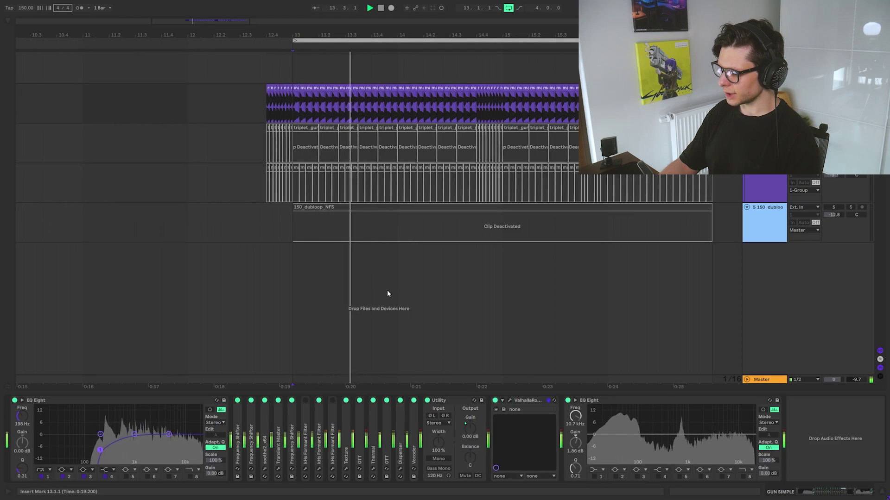
{"action": "key", "text": "space"}
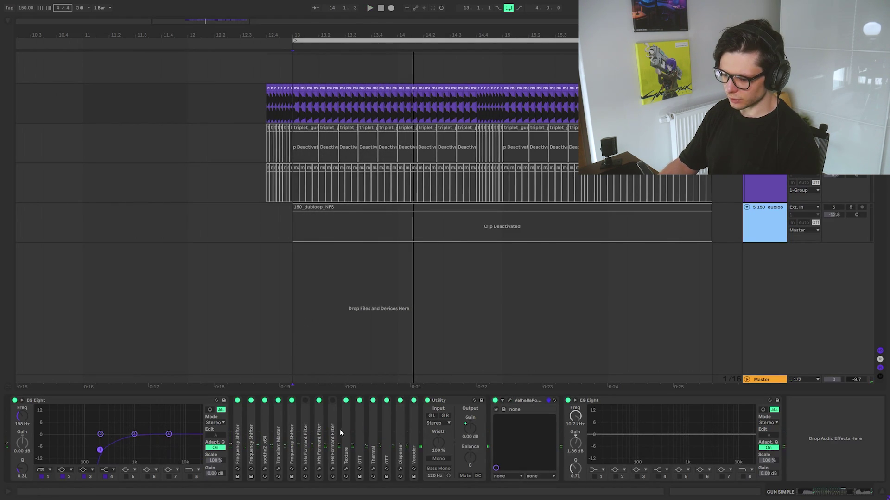
- Arrange the Formant Filter windows side by side and audition the first Formant Filter in place of the second
{"action": "double_click", "coordinate": [304, 443]}
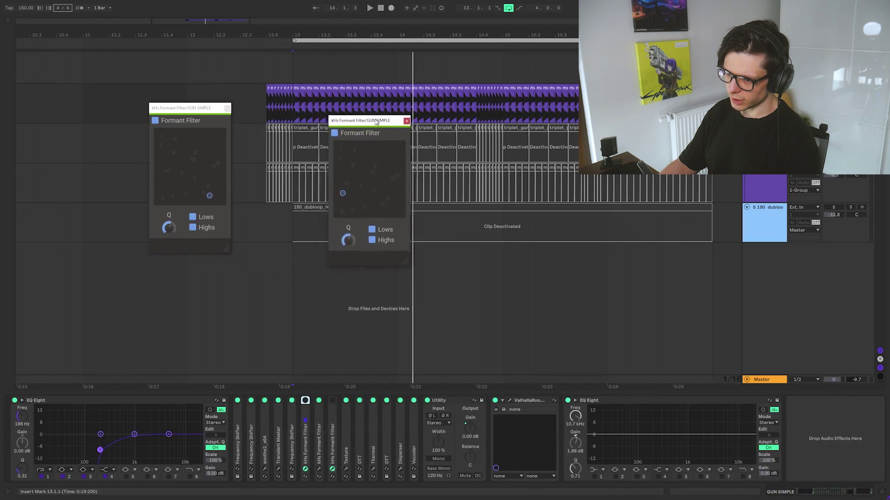
{"action": "left_click_drag", "start_coordinate": [377, 121], "coordinate": [308, 112]}
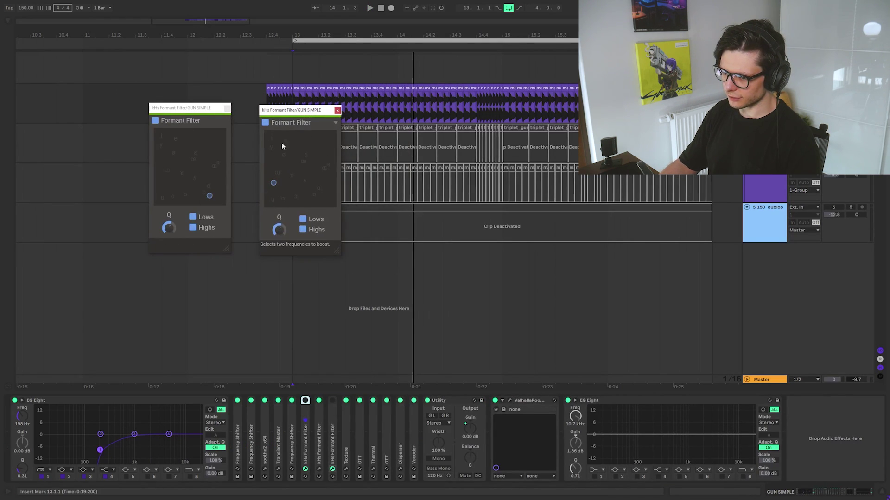
{"action": "left_click", "coordinate": [307, 400]}
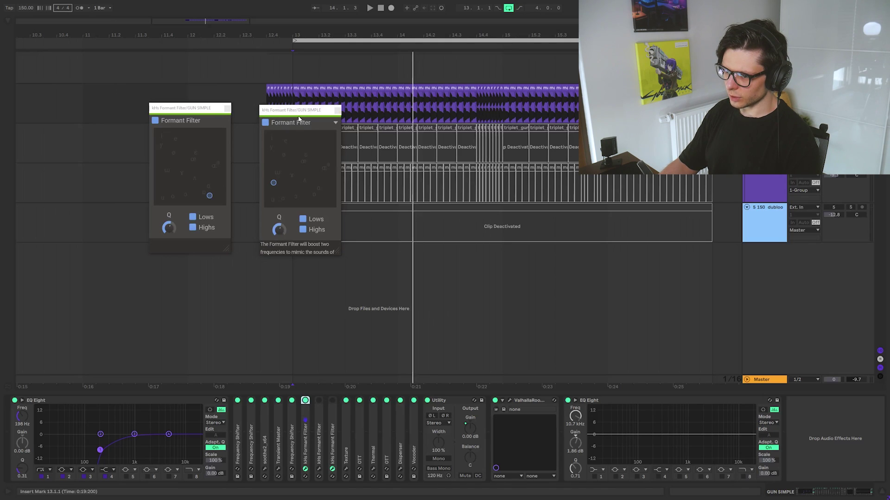
{"action": "key", "text": "space"}
{"action": "left_click", "coordinate": [227, 0]}
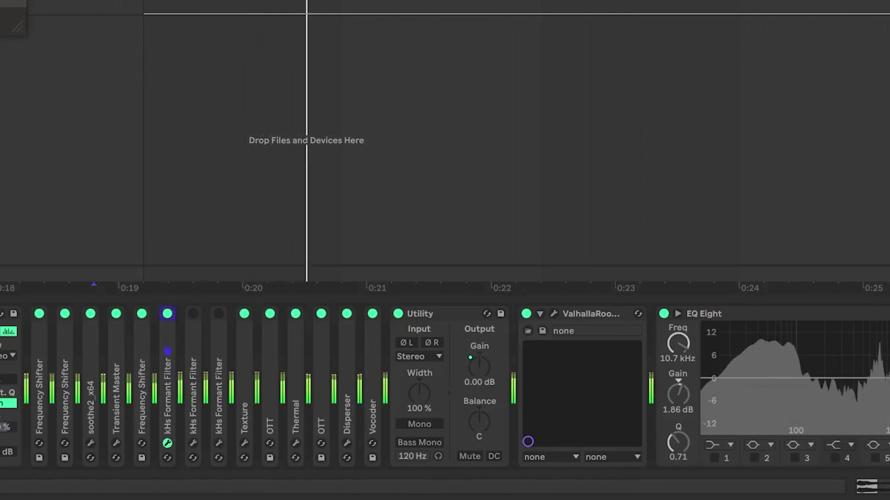
- Audition the three Formant Filters in turn by activating one at a time
{"action": "left_click", "coordinate": [166, 447]}
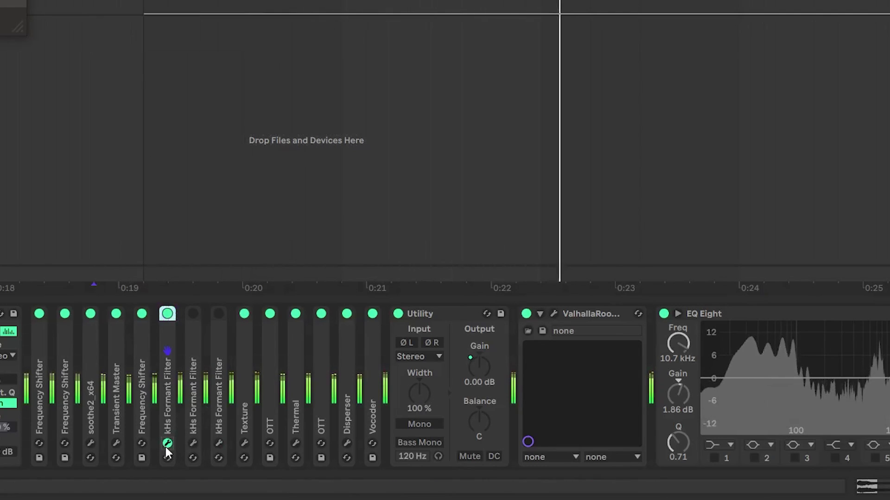
{"action": "key", "text": "space"}
{"action": "left_click", "coordinate": [167, 444]}
{"action": "left_click", "coordinate": [167, 314]}
{"action": "left_click", "coordinate": [193, 316]}
{"action": "key", "text": "space"}
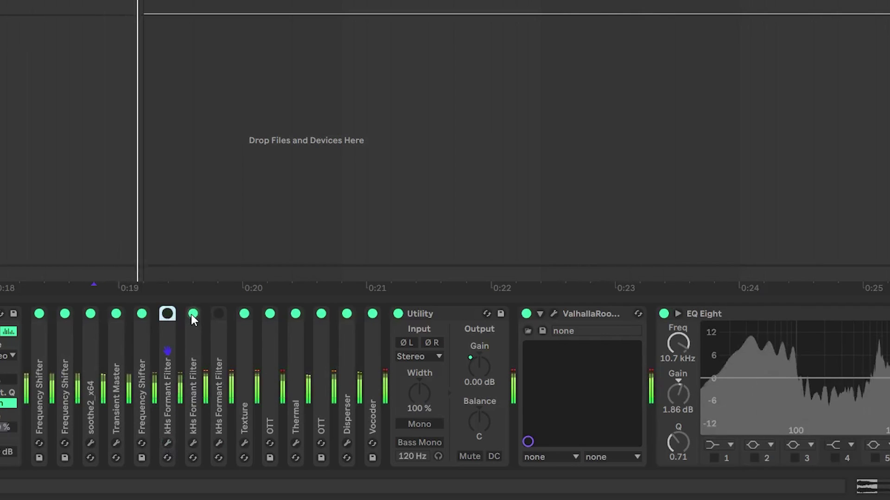
{"action": "left_click", "coordinate": [193, 314]}
{"action": "left_click", "coordinate": [217, 313]}
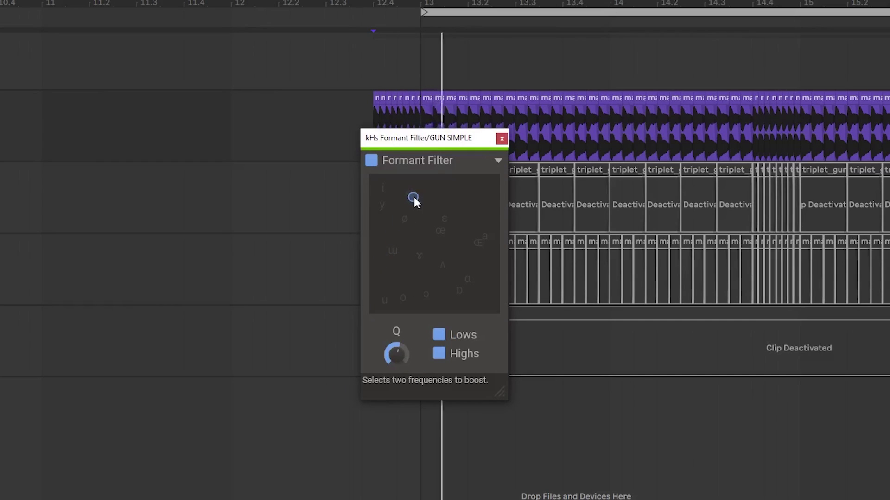
- Move the Formant Filter's vowel point from the close vowels toward the open vowels and audition the change
{"action": "left_click_drag", "start_coordinate": [413, 196], "coordinate": [470, 259]}
{"action": "key", "text": "space"}
{"action": "left_click", "coordinate": [347, 410]}
{"action": "key", "text": "Delete"}
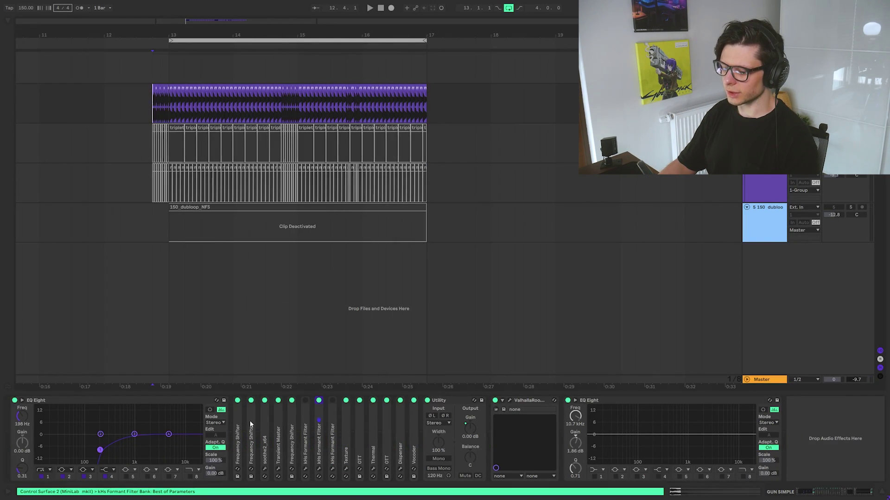
- Unfold the first two Frequency Shifters and compare the sound with and without the first one
{"action": "double_click", "coordinate": [249, 421]}
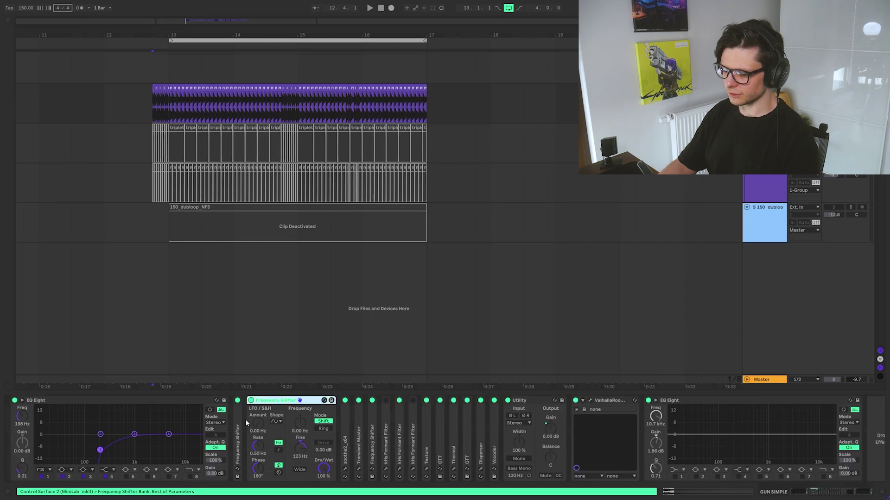
{"action": "double_click", "coordinate": [240, 419]}
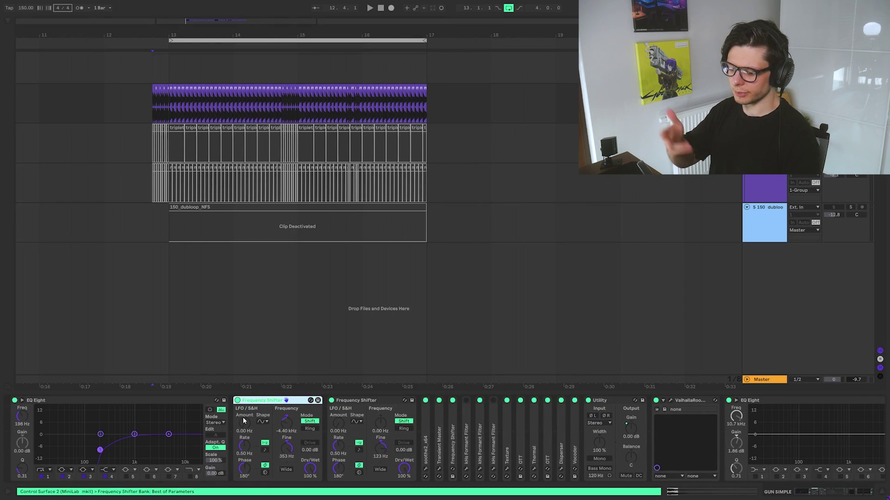
{"action": "key", "text": "space"}
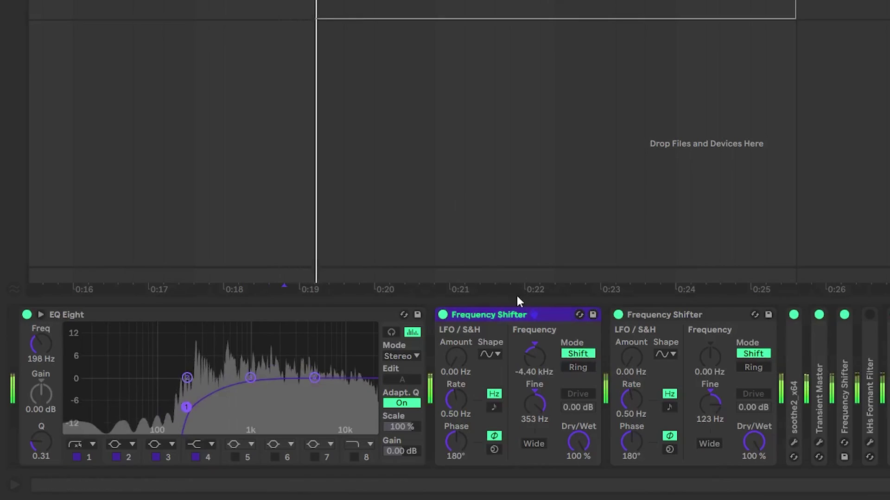
{"action": "left_click", "coordinate": [273, 399]}
{"action": "key", "text": "space"}
{"action": "key", "text": "0"}
{"action": "key", "text": "space"}
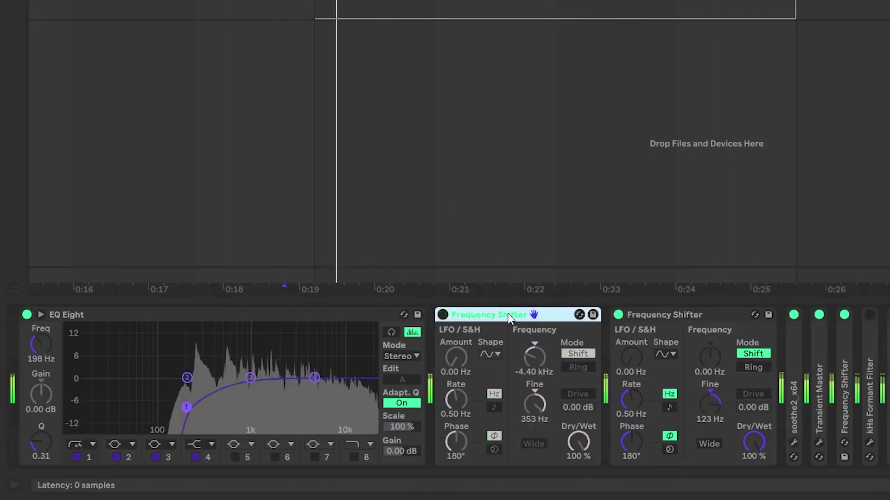
{"action": "key", "text": "0"}
- Compare the sound with and without the second Frequency Shifter, and bypass the one after Transient Master for comparison
{"action": "left_click", "coordinate": [672, 316]}
{"action": "key", "text": "0"}
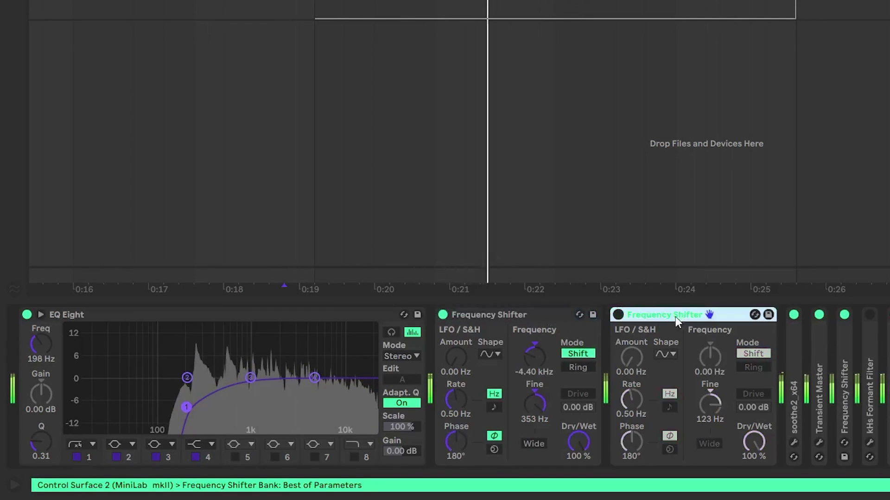
{"action": "key", "text": "space"}
{"action": "key", "text": "space"}
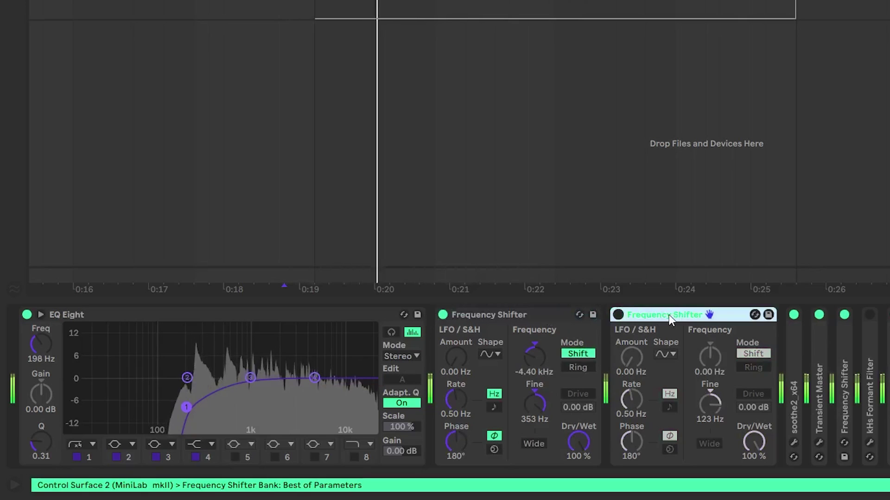
{"action": "key", "text": "0"}
{"action": "left_click", "coordinate": [843, 331]}
{"action": "key", "text": "0"}
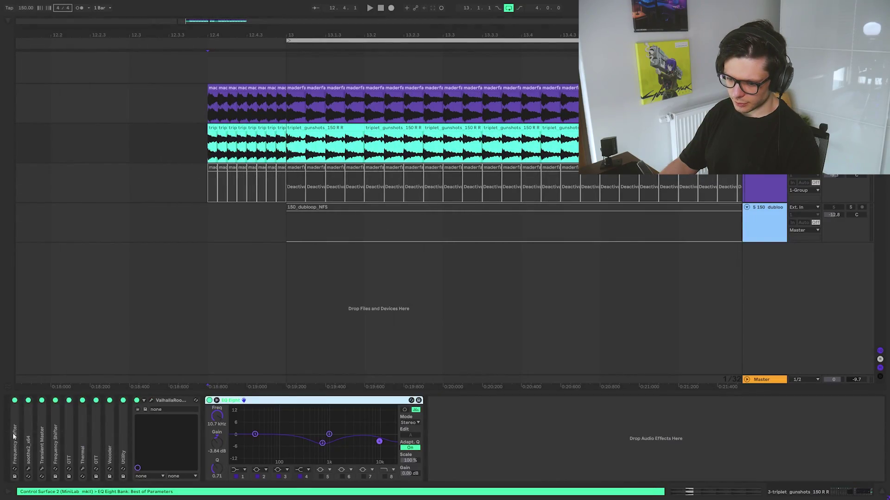
- Deactivate the entire effect chain on the triplet gunshots track and play the pattern dry
{"action": "scroll", "coordinate": [278, 169], "scroll_direction": "down", "scroll_amount": 3}
{"action": "left_click_drag", "start_coordinate": [374, 163], "coordinate": [327, 163]}
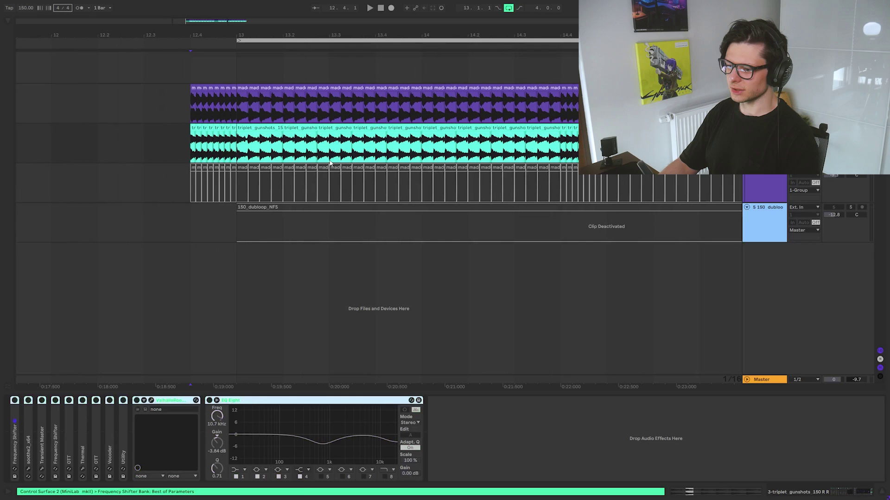
{"action": "scroll", "coordinate": [331, 155], "scroll_direction": "down", "scroll_amount": 2}
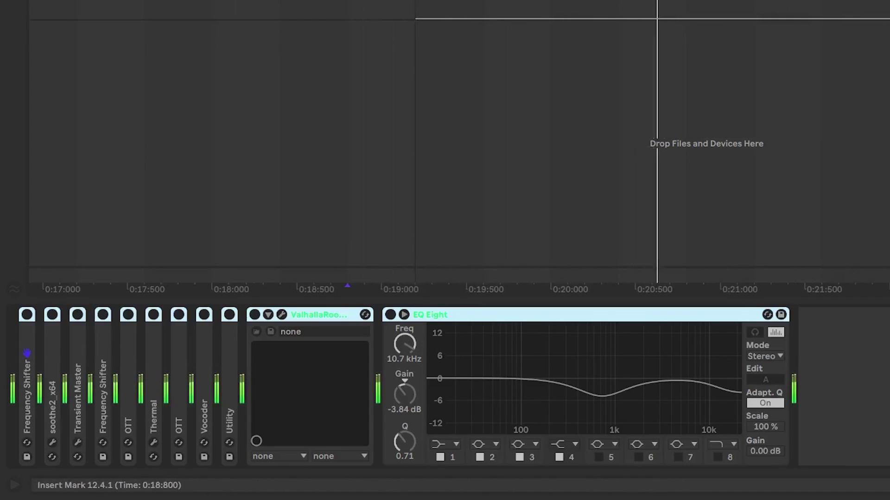
- Inspect the first Frequency Shifter on the triplet gunshots track, fold it, and reactivate it with soothe2 and Transient Master
{"action": "left_click", "coordinate": [26, 354]}
{"action": "double_click", "coordinate": [24, 382]}
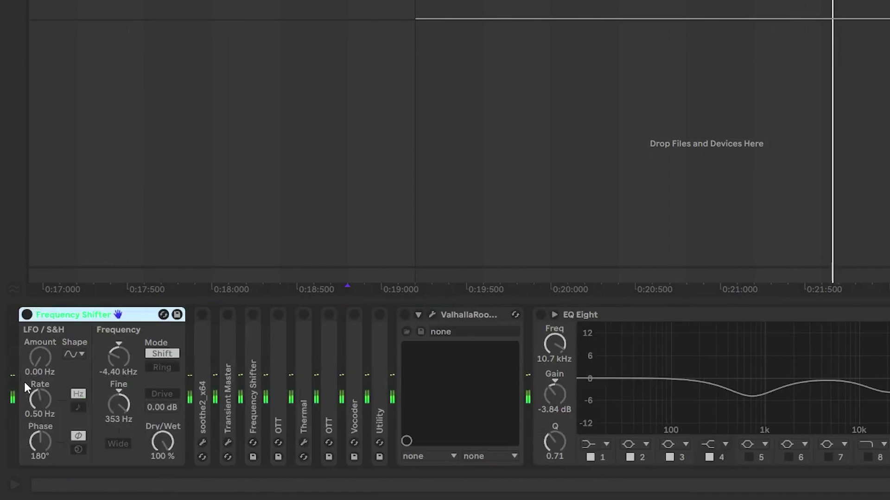
{"action": "double_click", "coordinate": [86, 315]}
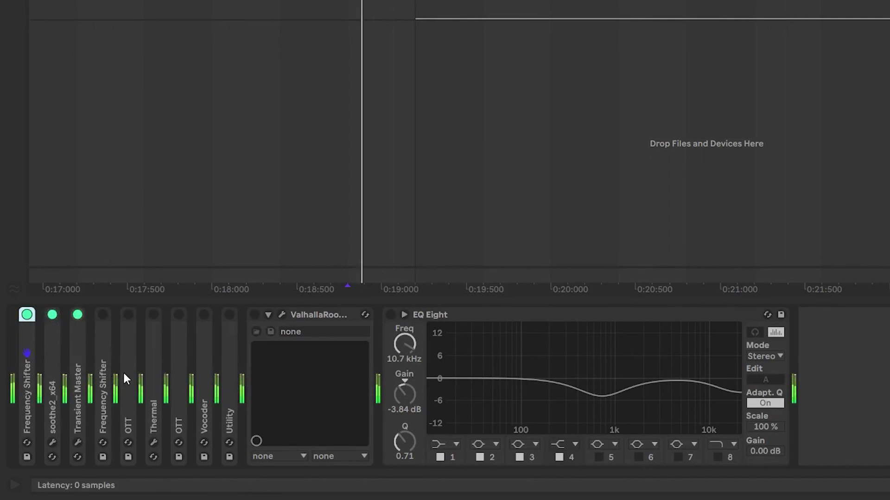
- Unfold and reactivate the Frequency Shifter after Transient Master while the triplet gunshots play
{"action": "left_click", "coordinate": [99, 366]}
{"action": "double_click", "coordinate": [98, 365]}
{"action": "left_click", "coordinate": [105, 317]}
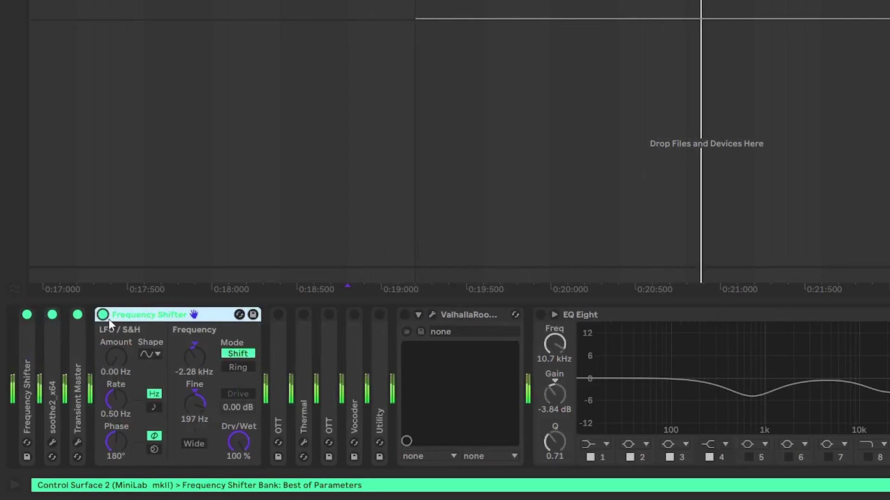
- Fold the second Frequency Shifter and reactivate the rest of the triplet gunshots chain, from OTT through EQ Eight, during playback
{"action": "double_click", "coordinate": [150, 316]}
{"action": "left_click", "coordinate": [130, 314]}
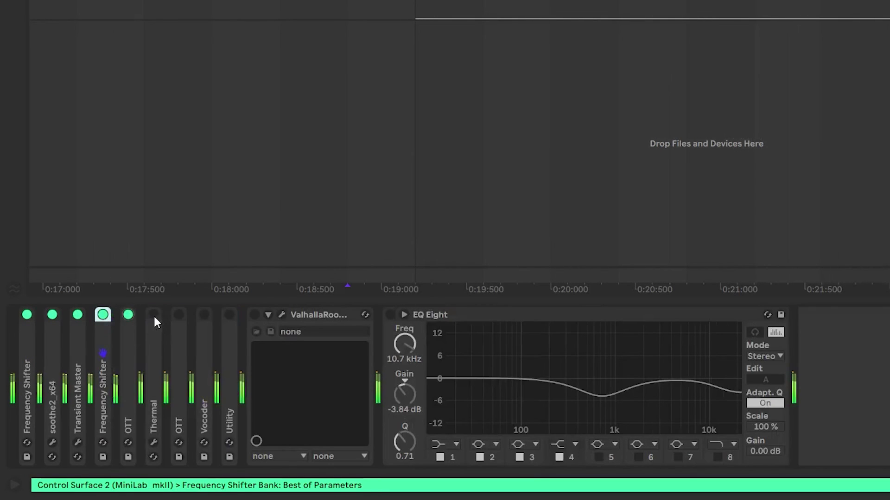
{"action": "left_click", "coordinate": [153, 315]}
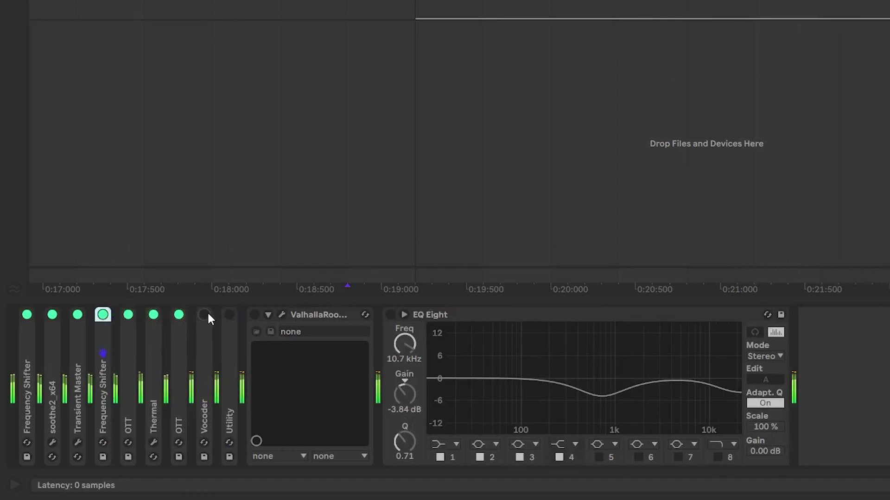
{"action": "left_click", "coordinate": [256, 314]}
{"action": "left_click", "coordinate": [390, 315]}
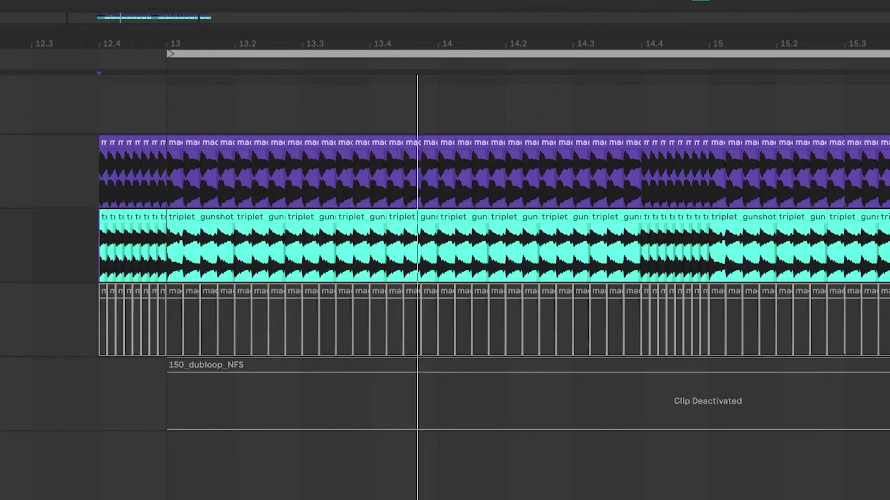
{"action": "key", "text": "minus"}
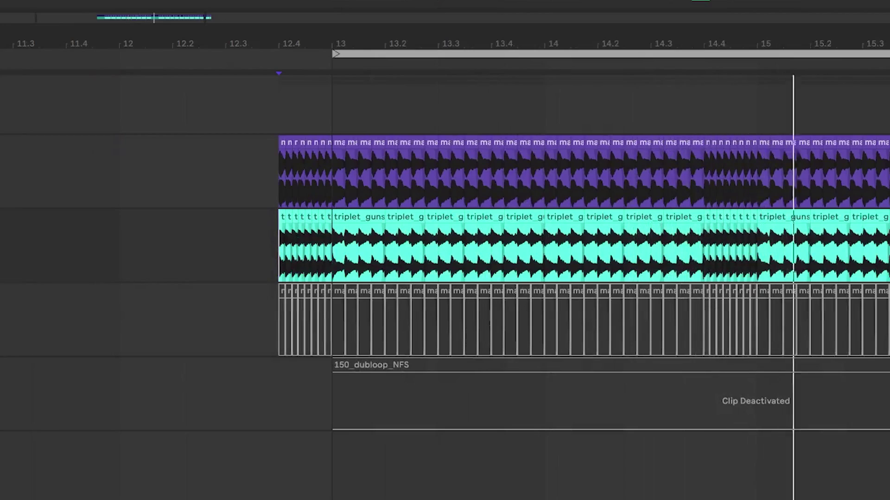
{"action": "key", "text": "minus"}
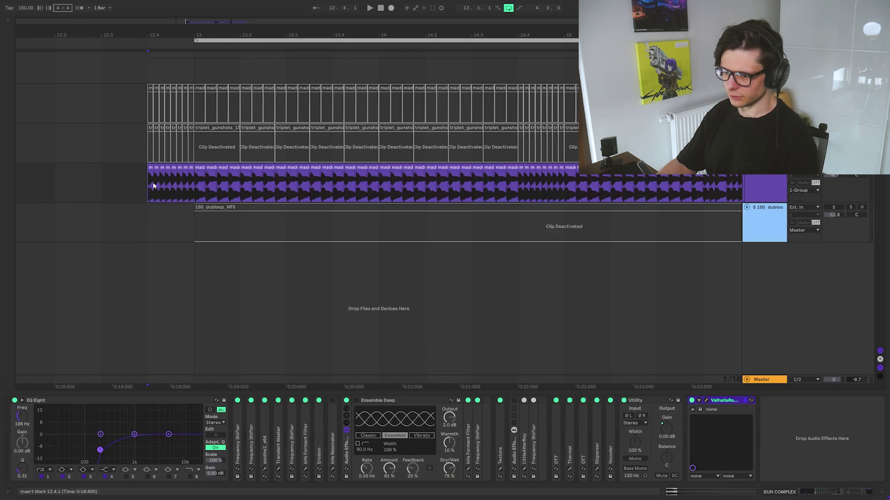
- Play the GUN COMPLEX pattern and inspect the Erosion device in its effect chain
{"action": "key", "text": "space"}
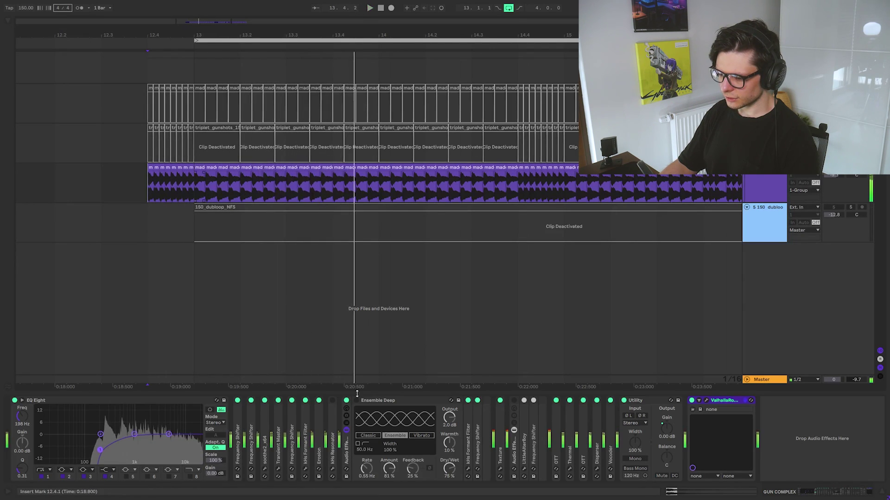
{"action": "key", "text": "space"}
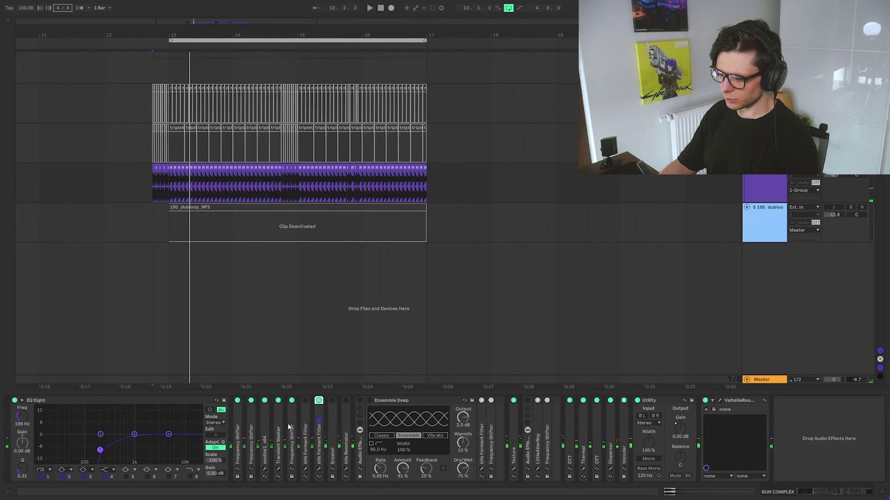
{"action": "left_click", "coordinate": [332, 425]}
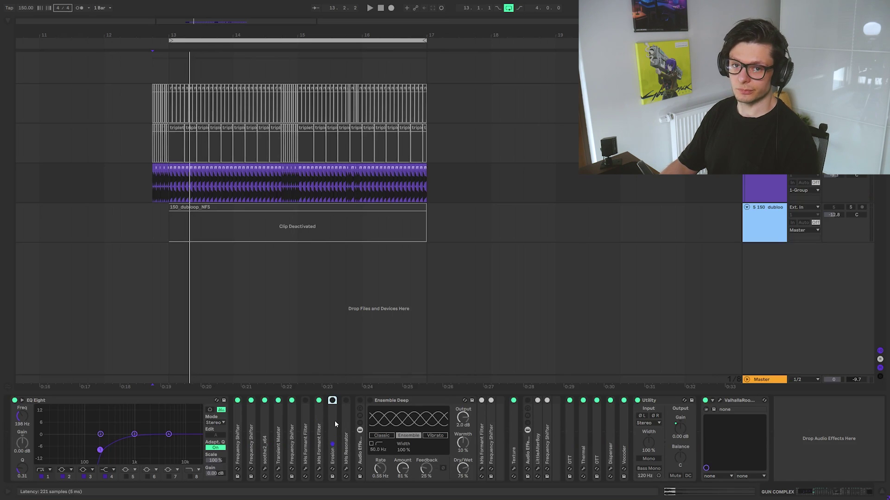
{"action": "double_click", "coordinate": [331, 438]}
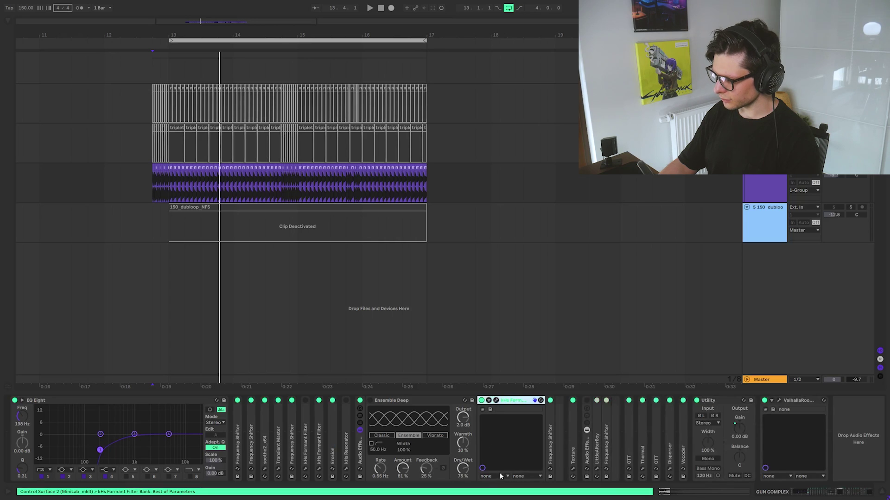
- Inspect the kHs Formant Filter and the Frequency Shifter inside the GUN COMPLEX effect rack while the pattern plays
{"action": "left_click", "coordinate": [488, 400]}
{"action": "key", "text": "space"}
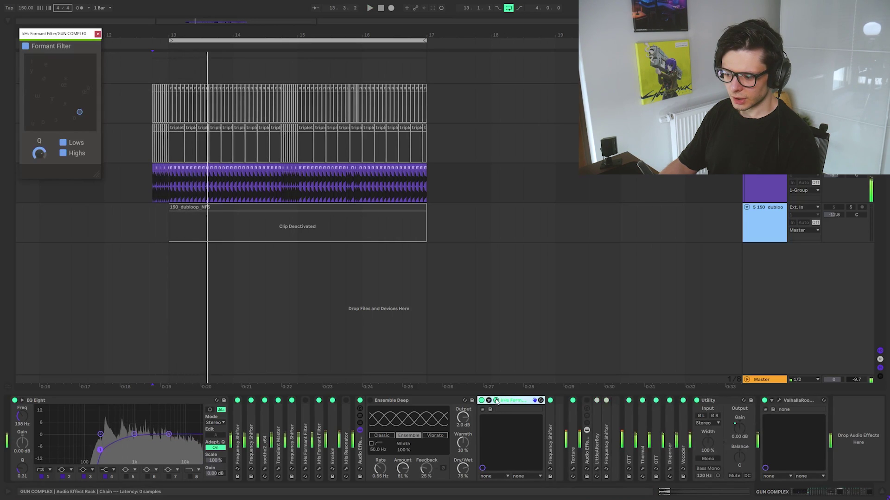
{"action": "left_click", "coordinate": [156, 227]}
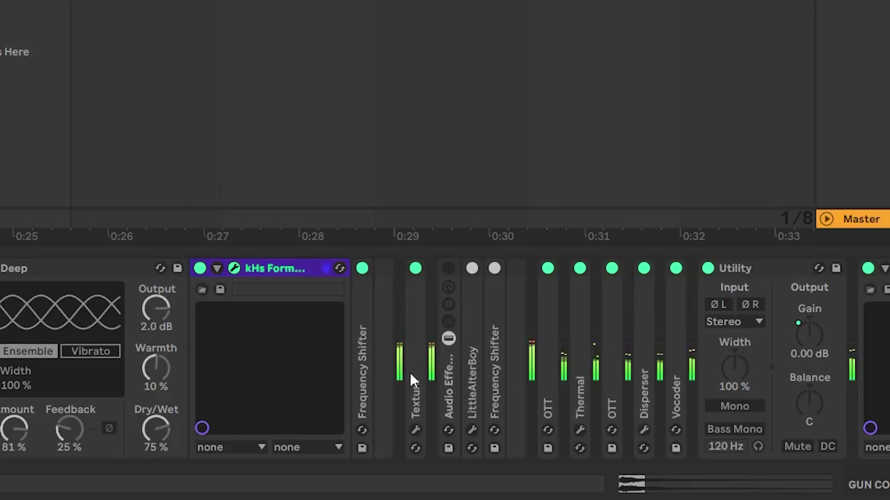
{"action": "double_click", "coordinate": [366, 377]}
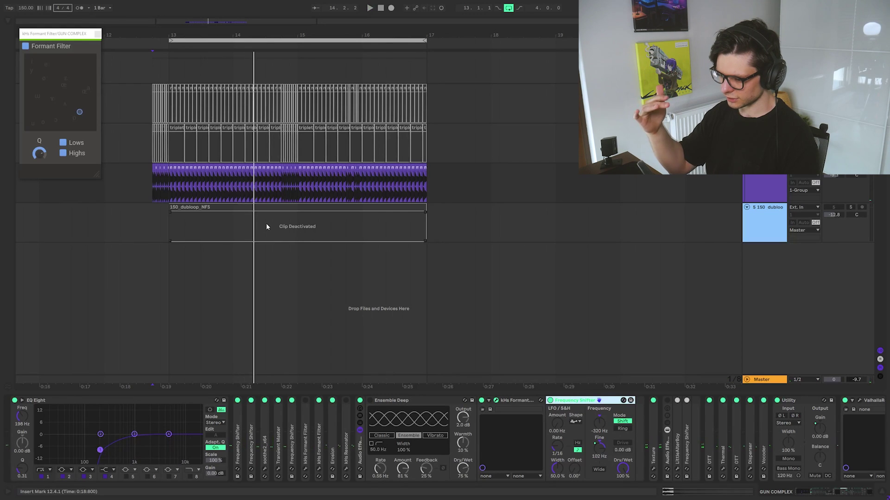
- Play GUN COMPLEX, bypass Erosion and the second kHs Formant Filter, and activate the first kHs Formant Filter instead
{"action": "key", "text": "space"}
{"action": "left_click", "coordinate": [332, 401]}
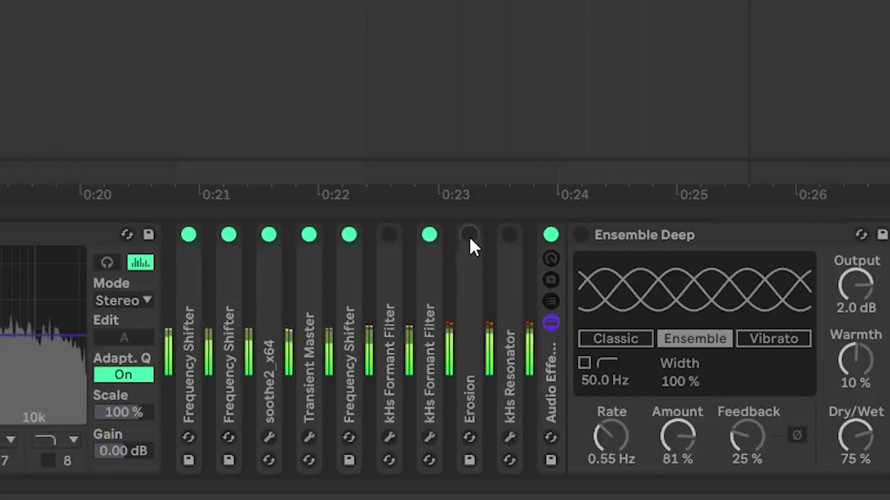
{"action": "left_click", "coordinate": [429, 236]}
{"action": "left_click", "coordinate": [393, 234]}
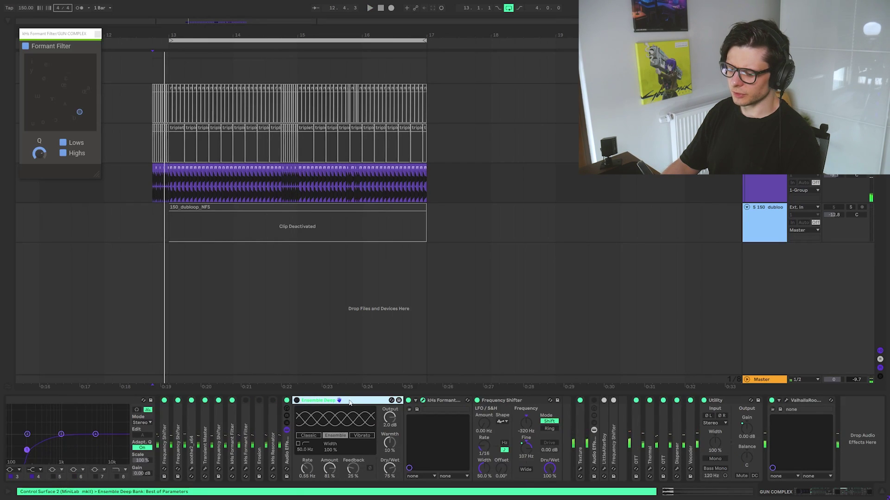
- Activate Ensemble Deep in the GUN COMPLEX rack and audition what it adds to the gunshots
{"action": "key", "text": "0"}
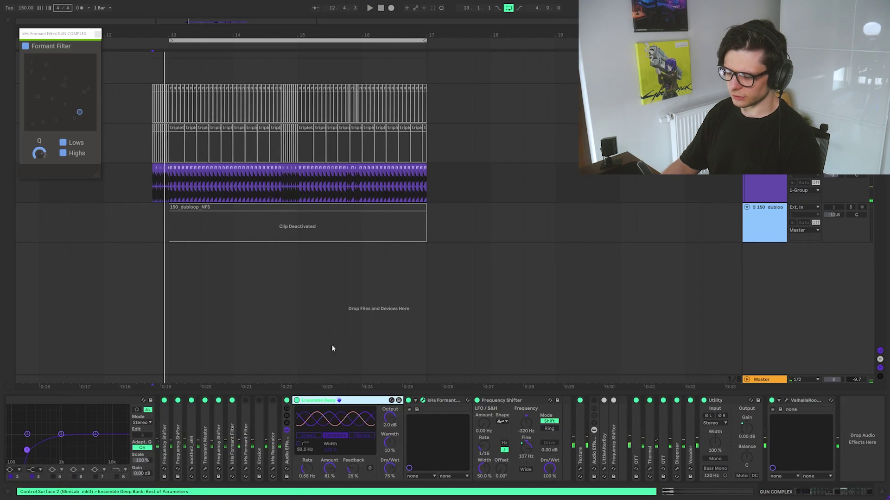
{"action": "key", "text": "space"}
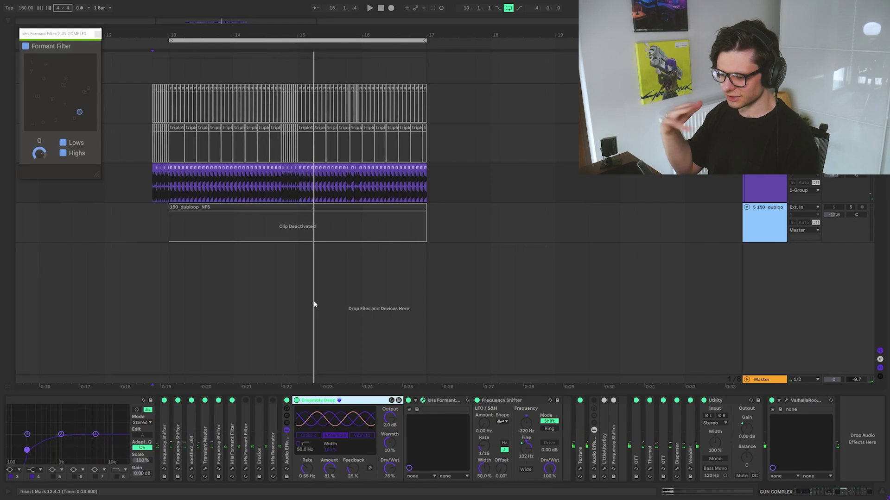
{"action": "key", "text": "space"}
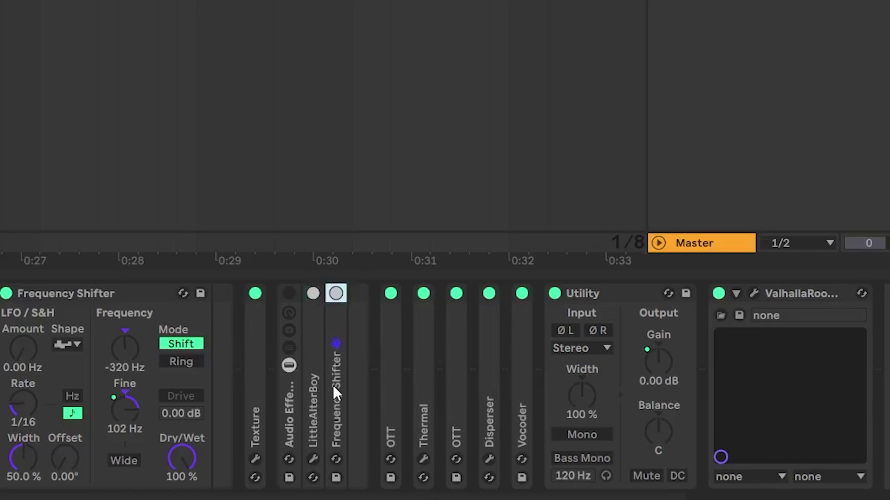
- Unfold LittleAlterBoy and the Frequency Shifter in the nested rack, view LittleAlterBoy's settings, and close its window
{"action": "double_click", "coordinate": [333, 391]}
{"action": "double_click", "coordinate": [312, 402]}
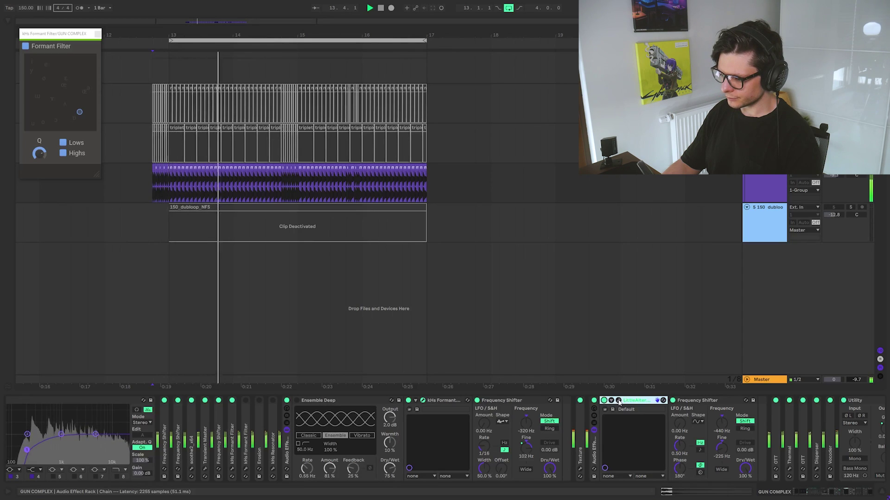
{"action": "left_click", "coordinate": [348, 293]}
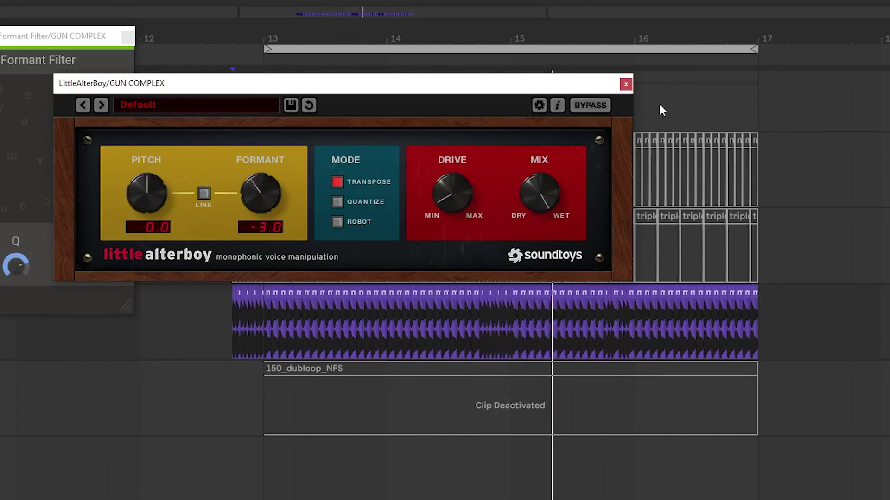
{"action": "left_click", "coordinate": [626, 84]}
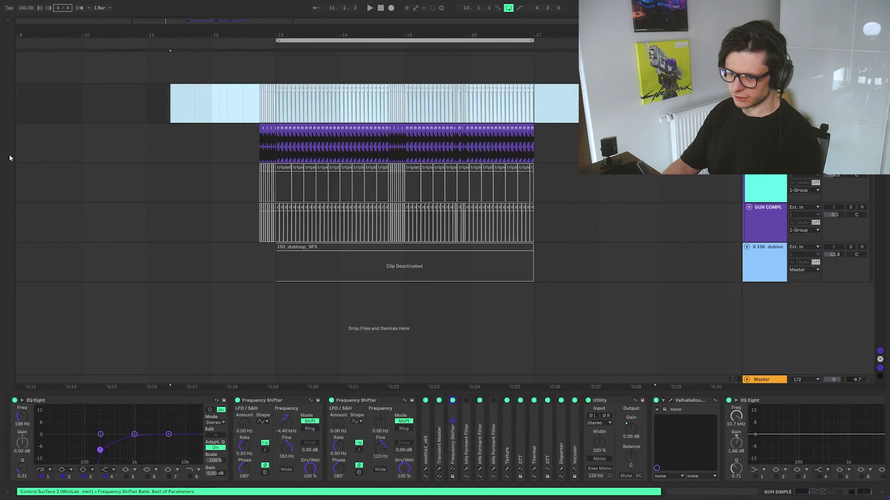
- Find the 007 White Noise 165BPM sample and shape its first slice at bar 13 on GUN SIMPLE with a curved fade-out
{"action": "key", "text": "ctrl+f"}
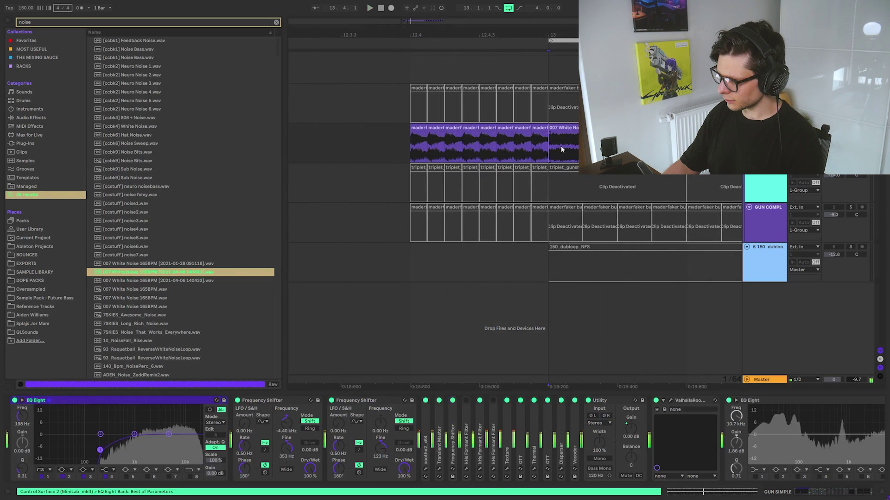
{"action": "left_click_drag", "start_coordinate": [588, 149], "coordinate": [359, 150]}
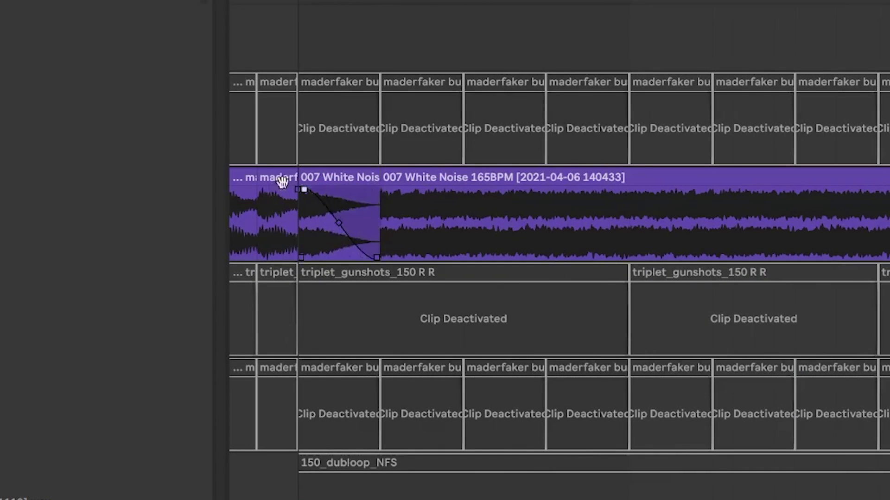
{"action": "left_click", "coordinate": [352, 183]}
{"action": "left_click_drag", "start_coordinate": [368, 183], "coordinate": [380, 184]}
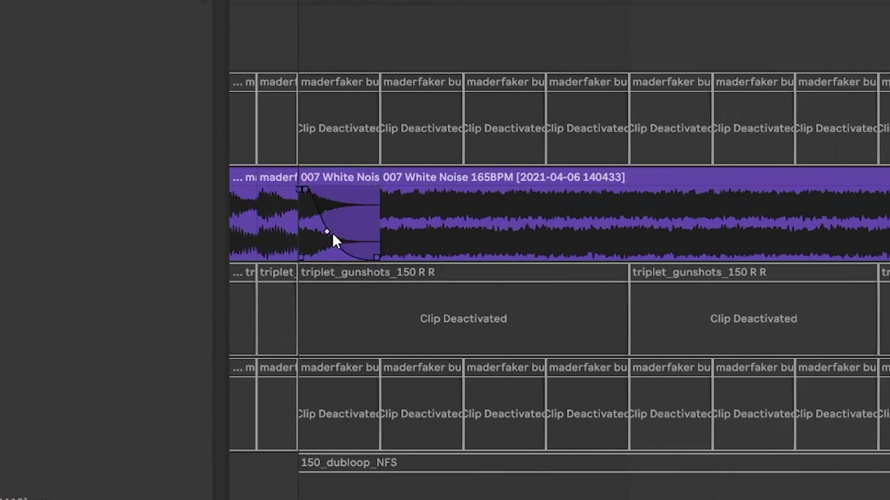
- Duplicate the faded white noise slice repeatedly along the GUN SIMPLE track from bar 13 and audition it
{"action": "left_click", "coordinate": [348, 176]}
{"action": "key", "text": "ctrl+d"}
{"action": "key", "text": "ctrl+d"}
{"action": "key", "text": "ctrl+d"}
{"action": "key", "text": "ctrl+d"}
{"action": "key", "text": "ctrl+d"}
{"action": "key", "text": "ctrl+d"}
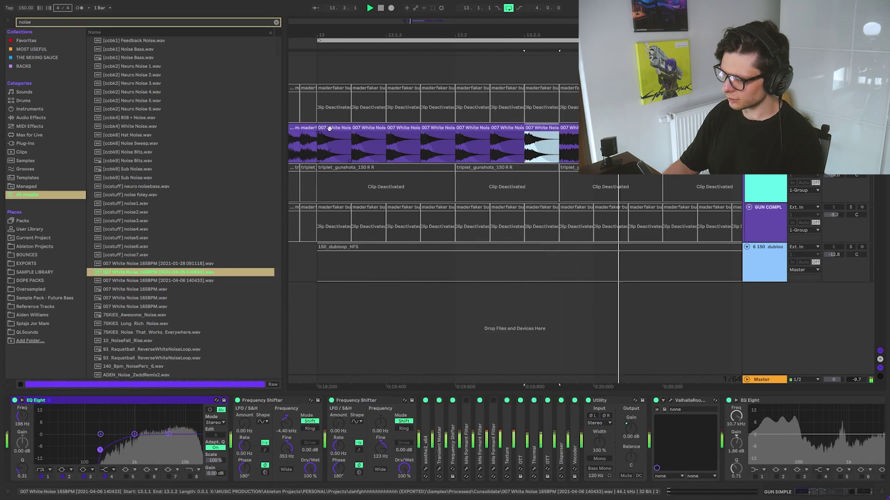
{"action": "key", "text": "minus"}
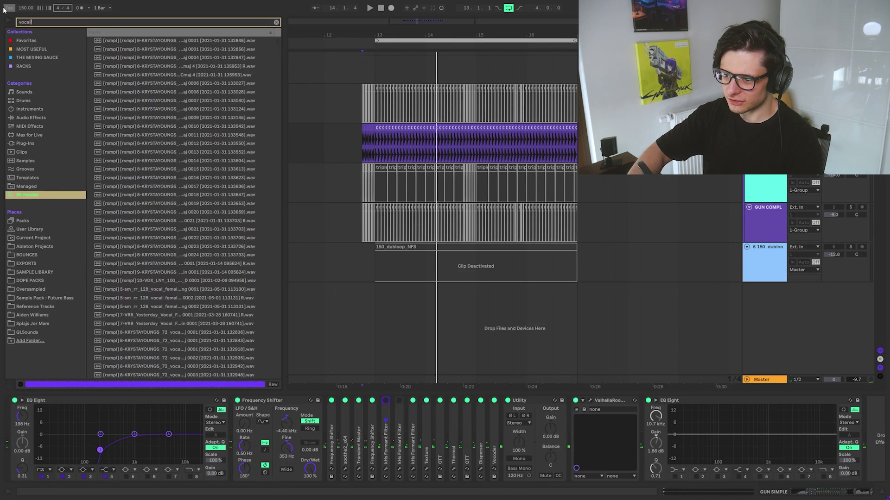
- Find KARRA_vocal_adlib_dry_haoh_150_Bbm with a vocal adlib search and audition it on GUN SIMPLE with the second kHs Formant Filter active
{"action": "type", "text": "adlib"}
{"action": "left_click", "coordinate": [187, 203]}
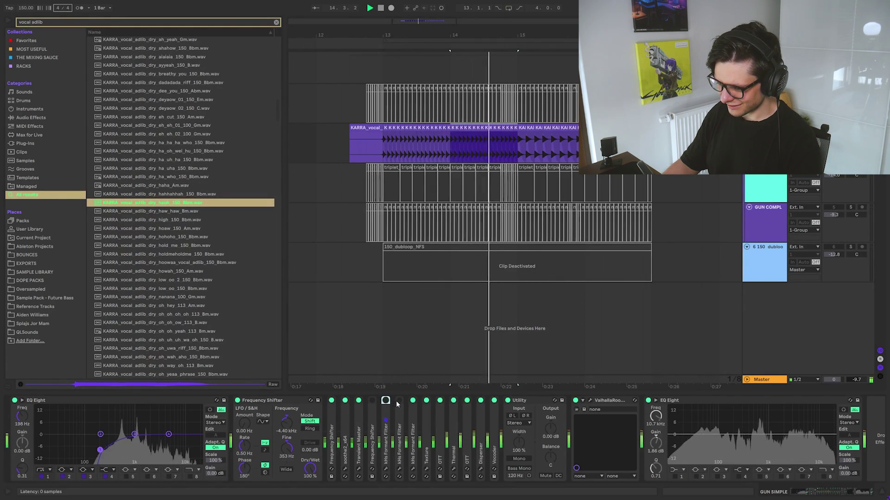
{"action": "left_click", "coordinate": [399, 401]}
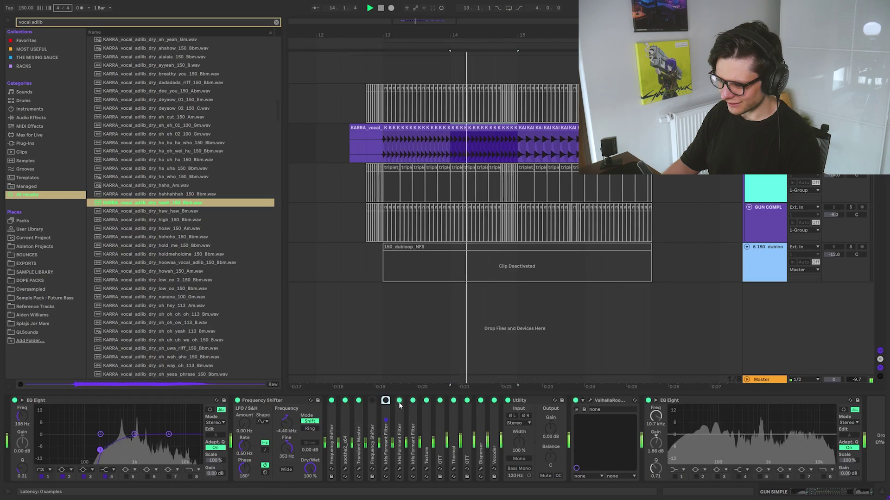
{"action": "key", "text": "ctrl+l"}
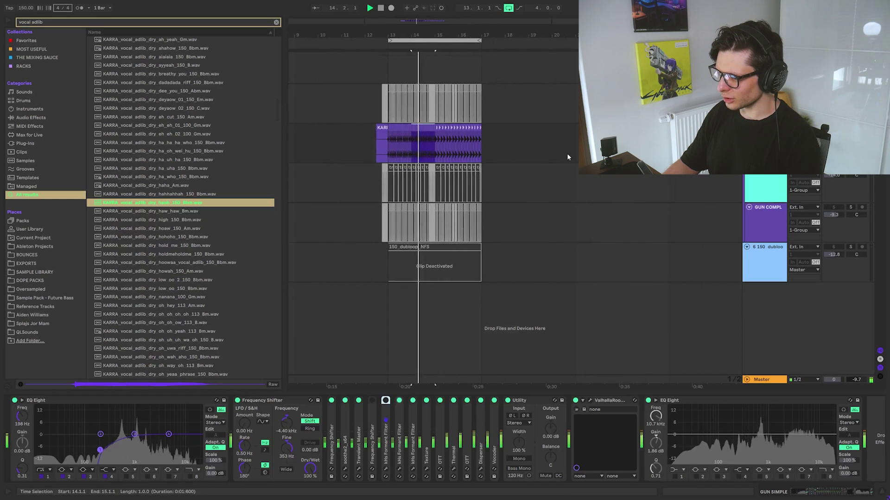
{"action": "key", "text": "space"}
{"action": "left_click", "coordinate": [551, 149]}
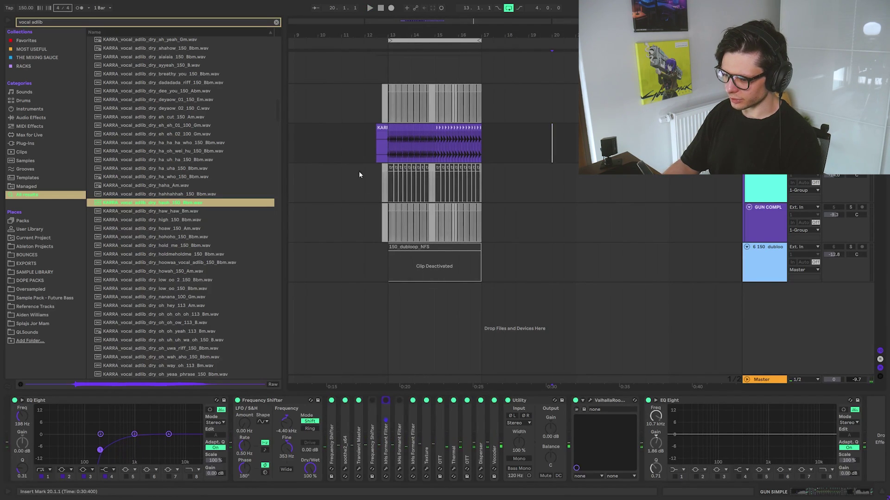
- Undo the repeated duplications of the vocal adlib slice on the GUN SIMPLE track
{"action": "scroll", "coordinate": [396, 143], "scroll_direction": "up", "scroll_amount": 5}
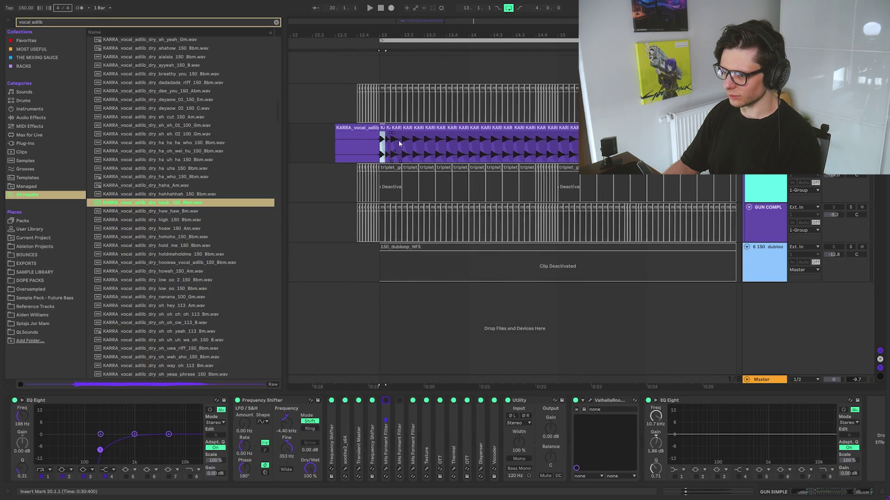
{"action": "key", "text": "ctrl+z"}
{"action": "key", "text": "ctrl+z"}
{"action": "key", "text": "ctrl+z"}
{"action": "key", "text": "ctrl+z"}
{"action": "key", "text": "ctrl+z"}
{"action": "key", "text": "ctrl+z"}
{"action": "key", "text": "ctrl+z"}
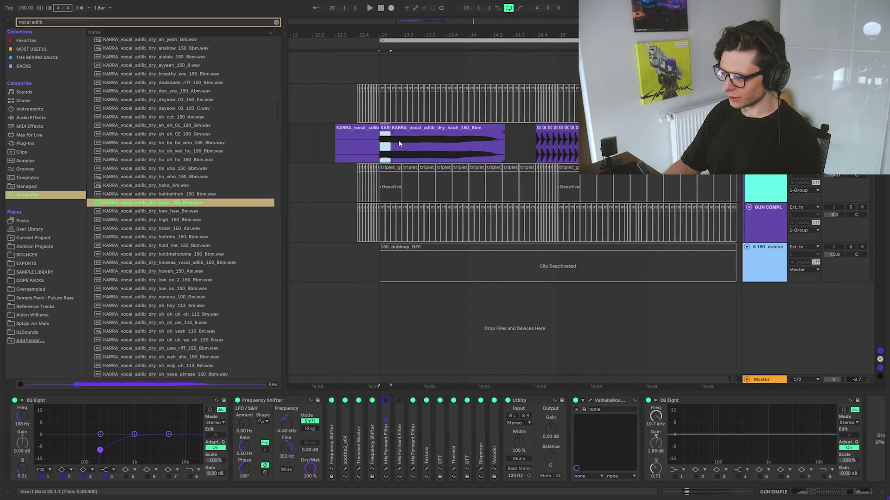